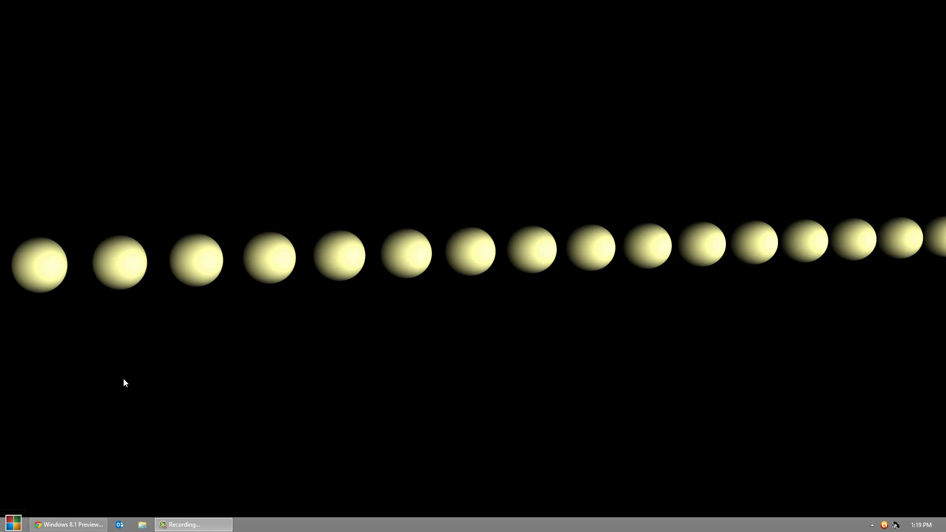
Step: In Chrome, go to the Windows 8.1 Preview ISO files page and scroll to the language download table
{"action": "left_click", "coordinate": [82, 524]}
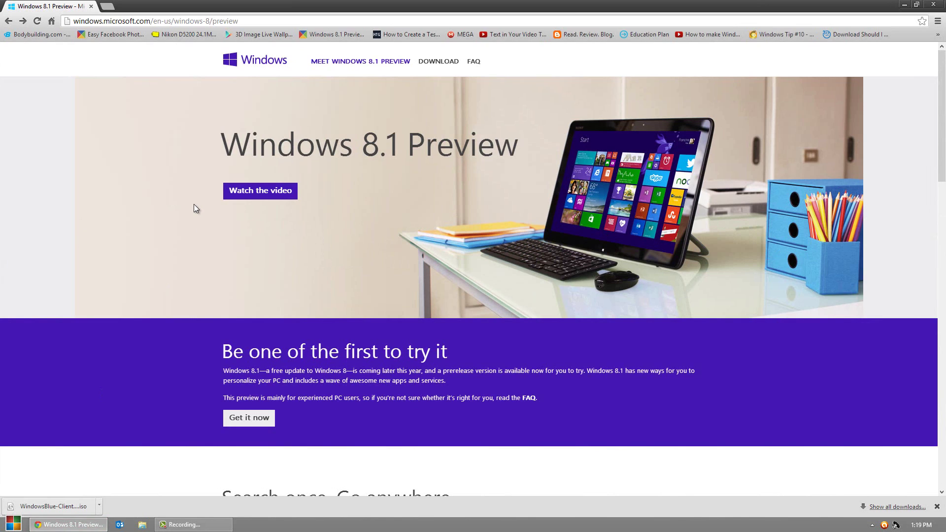
{"action": "left_click", "coordinate": [266, 418]}
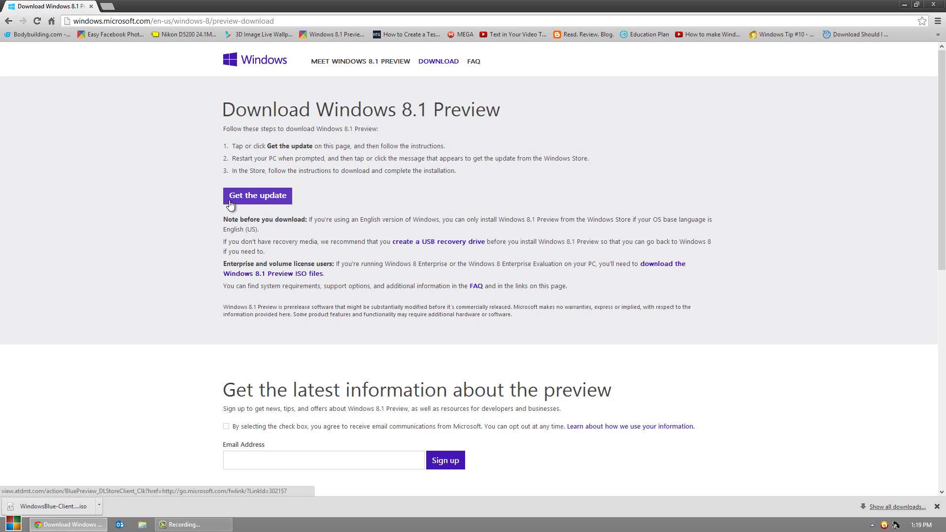
{"action": "left_click", "coordinate": [299, 278]}
{"action": "scroll", "coordinate": [128, 292], "scroll_direction": "down", "scroll_amount": 15}
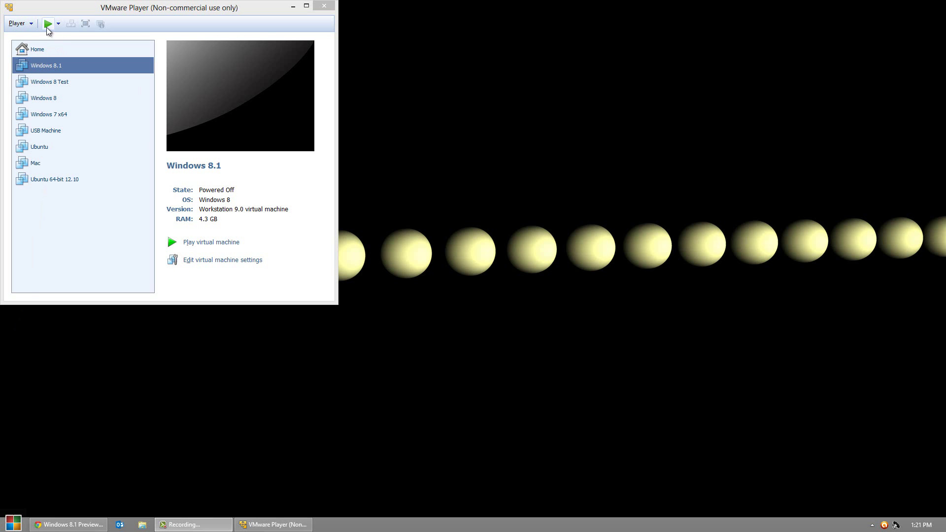
Step: Play the Windows 8.1 virtual machine, then centre and maximize its window
{"action": "left_click", "coordinate": [48, 24]}
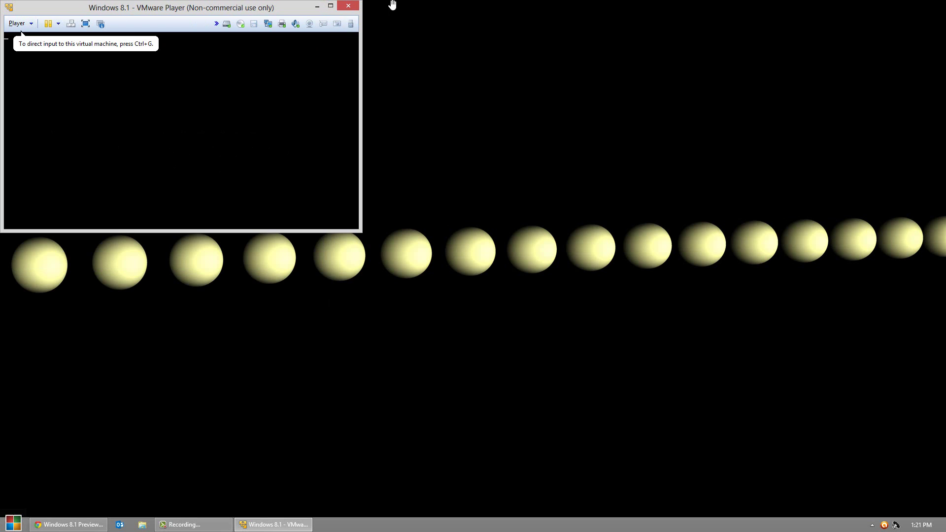
{"action": "left_click_drag", "start_coordinate": [272, 11], "coordinate": [470, 19]}
{"action": "double_click", "coordinate": [469, 18]}
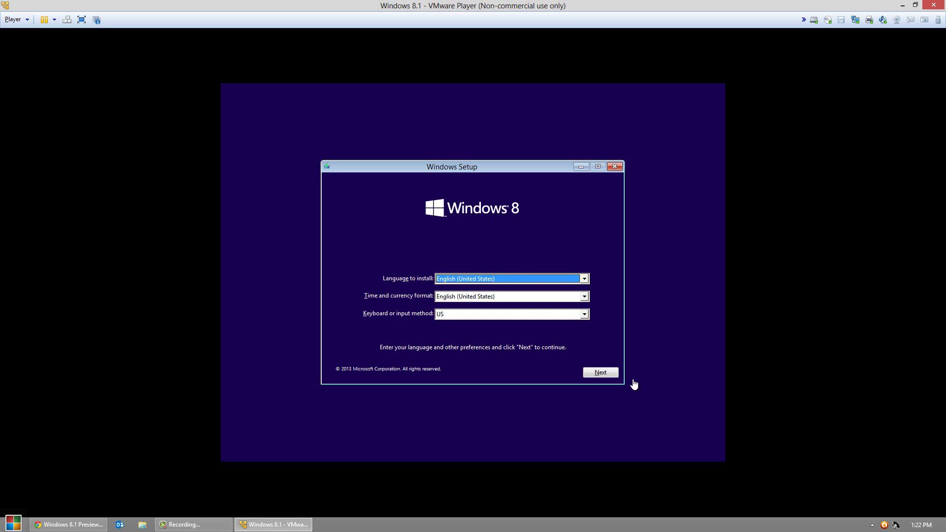
Step: Keep the default language, start Install now, and enter the product key from the ISO download page
{"action": "left_click", "coordinate": [601, 372]}
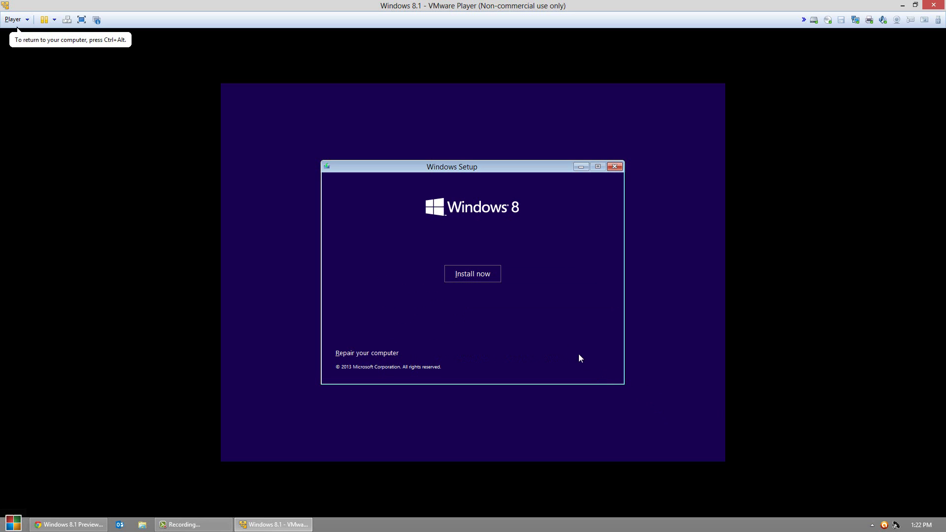
{"action": "left_click", "coordinate": [469, 277]}
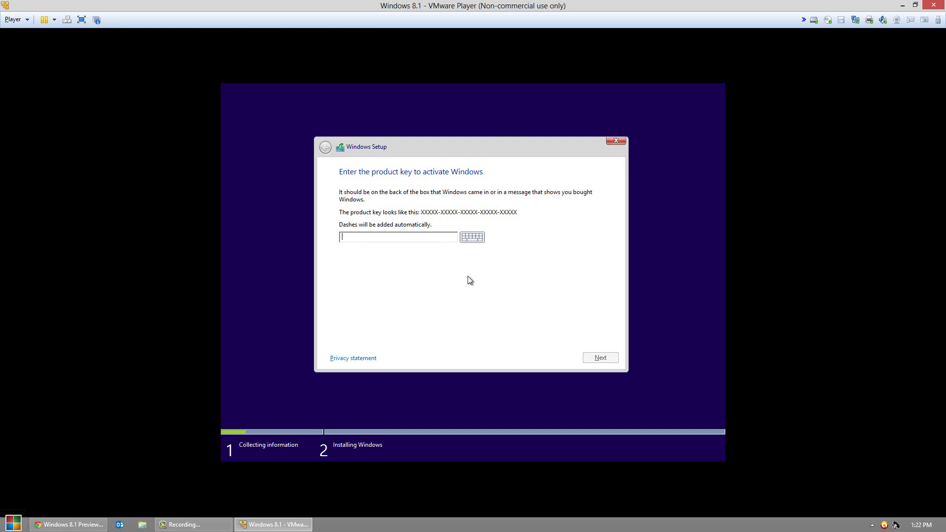
{"action": "left_click", "coordinate": [78, 525]}
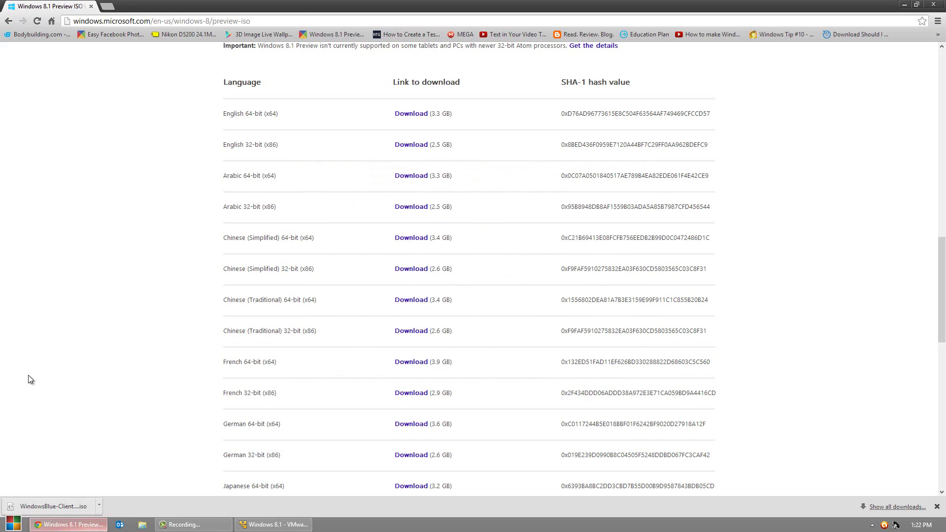
{"action": "scroll", "coordinate": [511, 268], "scroll_direction": "up", "scroll_amount": 4}
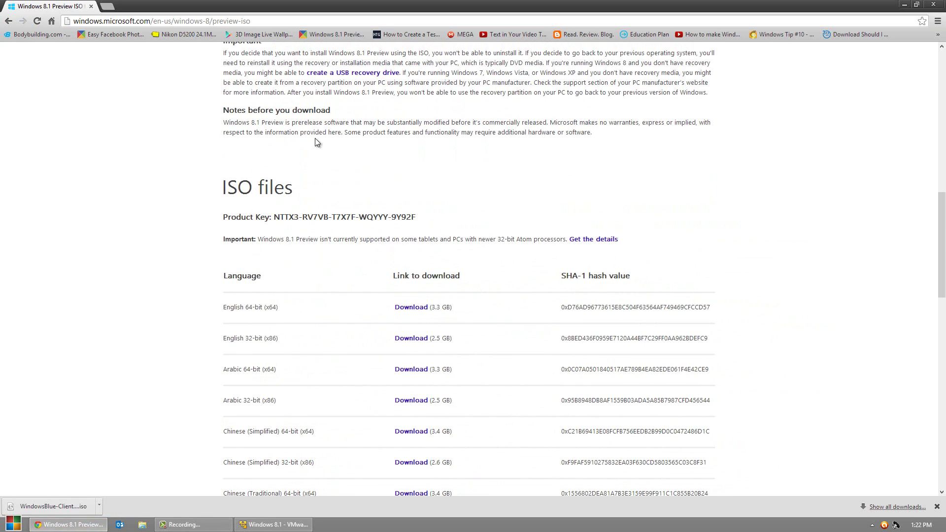
{"action": "left_click", "coordinate": [74, 524]}
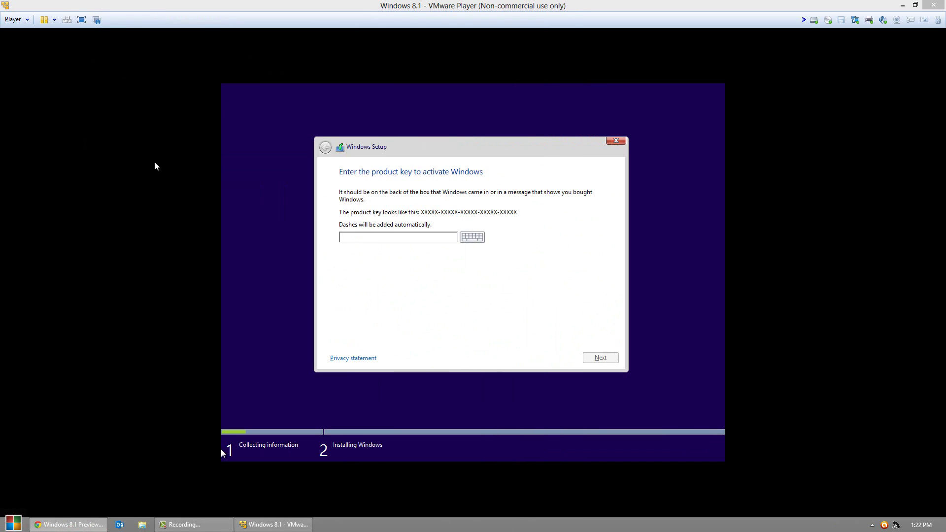
{"action": "left_click", "coordinate": [357, 237]}
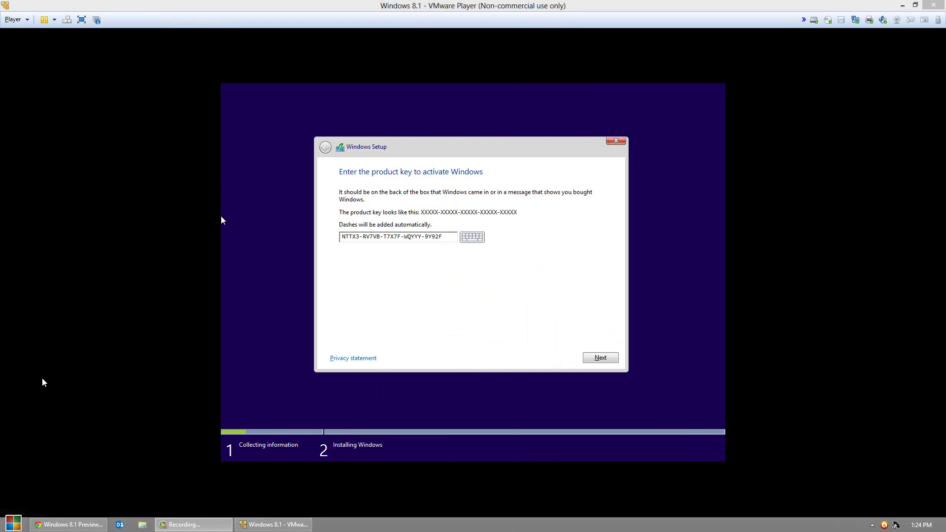
{"action": "left_click", "coordinate": [600, 358]}
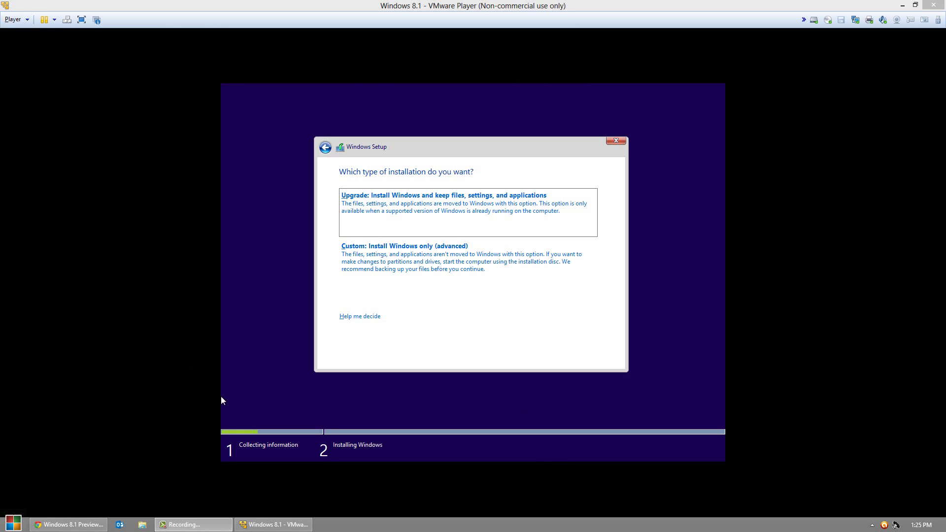
Step: Choose a Custom install, create a 15360 MB partition on Drive 0, and install Windows there
{"action": "left_click", "coordinate": [359, 257]}
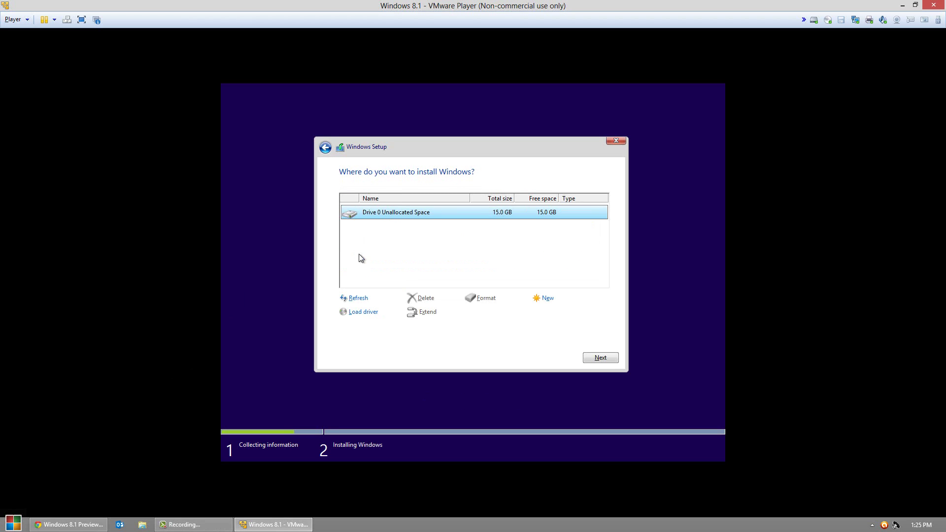
{"action": "left_click", "coordinate": [553, 300]}
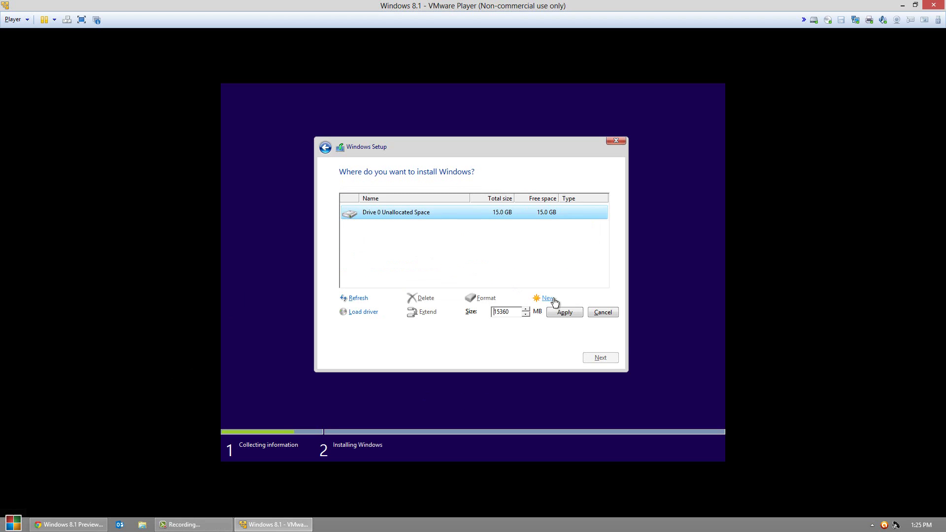
{"action": "left_click", "coordinate": [566, 314]}
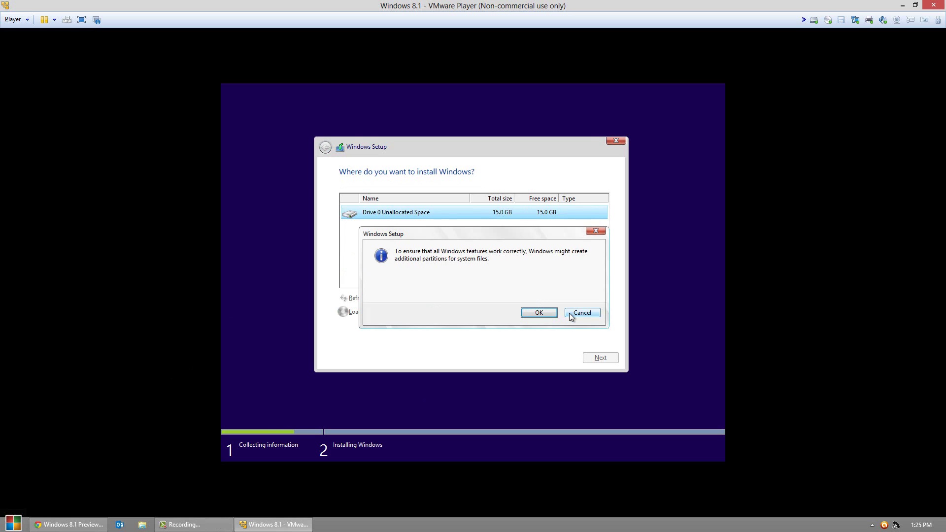
{"action": "left_click", "coordinate": [542, 313]}
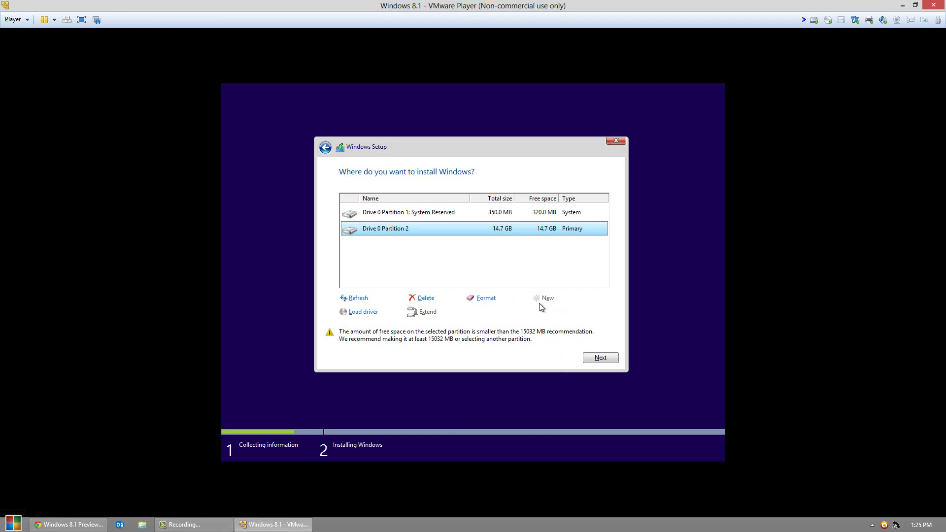
{"action": "left_click", "coordinate": [591, 356]}
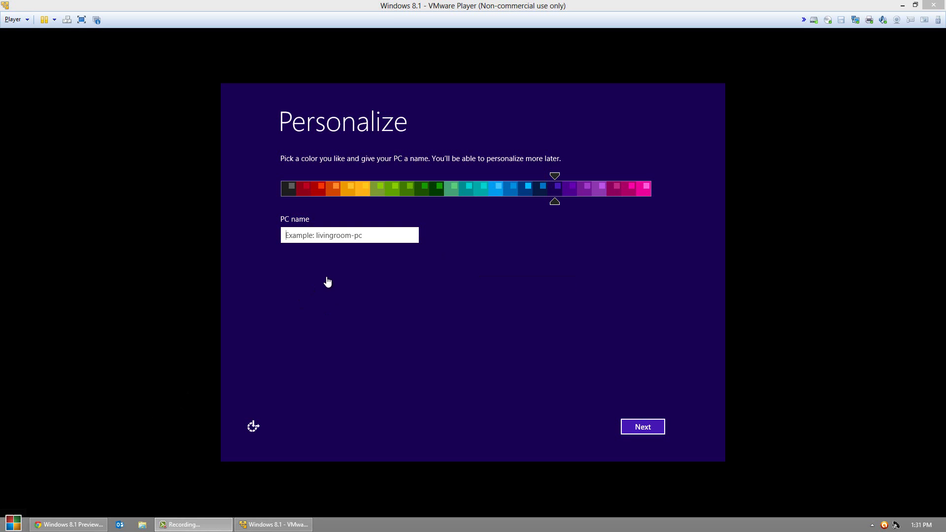
Step: Name the PC 'Test', choose the black colour scheme, and accept express settings
{"action": "left_click", "coordinate": [346, 235]}
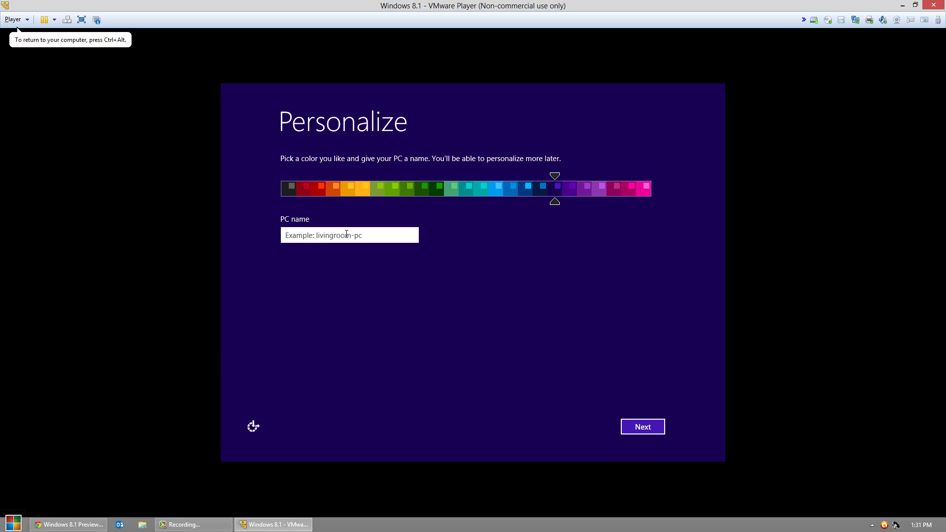
{"action": "type", "text": "Test"}
{"action": "left_click", "coordinate": [289, 186]}
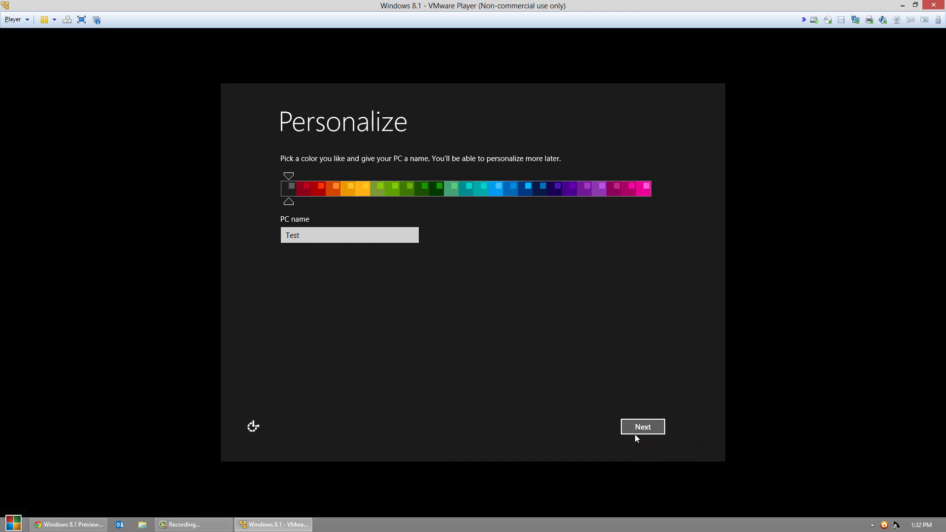
{"action": "left_click", "coordinate": [636, 429]}
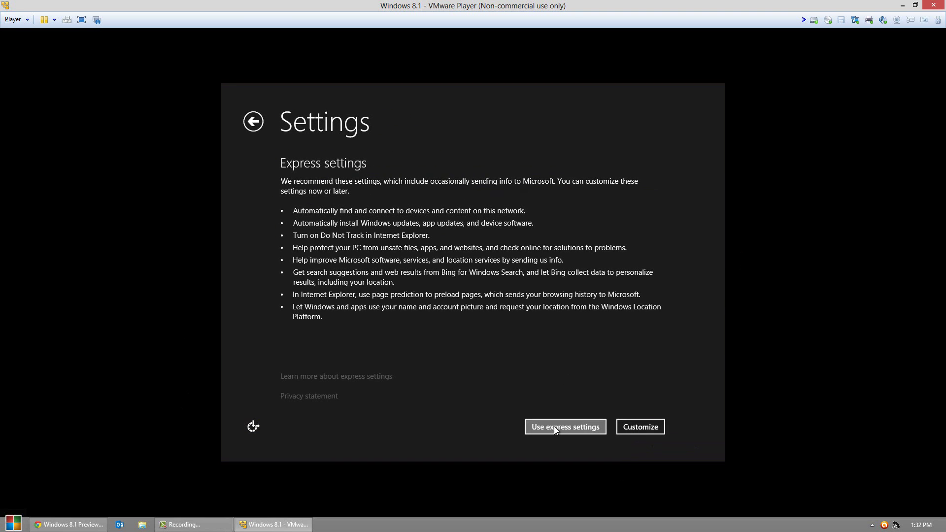
{"action": "left_click", "coordinate": [553, 432]}
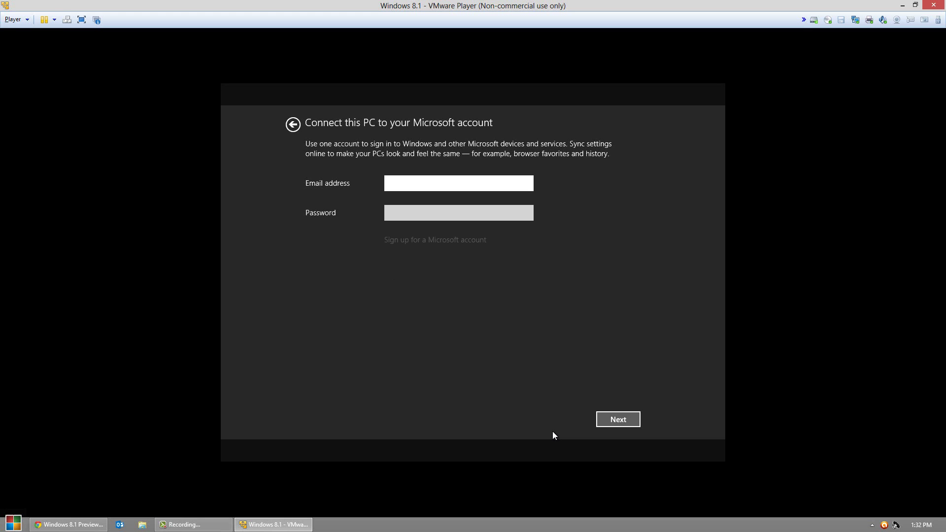
Step: Continue past Microsoft account sign-in, request the code by email, then skip code verification
{"action": "left_click", "coordinate": [611, 418]}
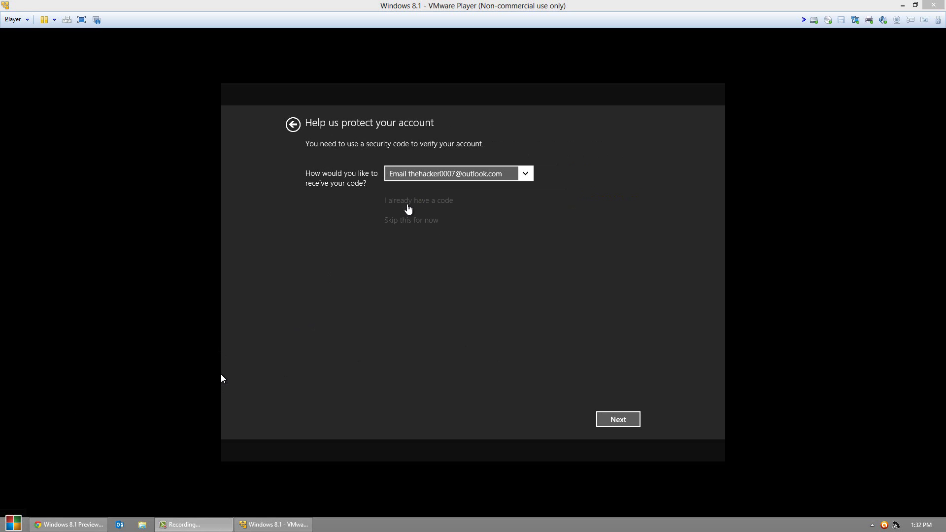
{"action": "left_click", "coordinate": [620, 419]}
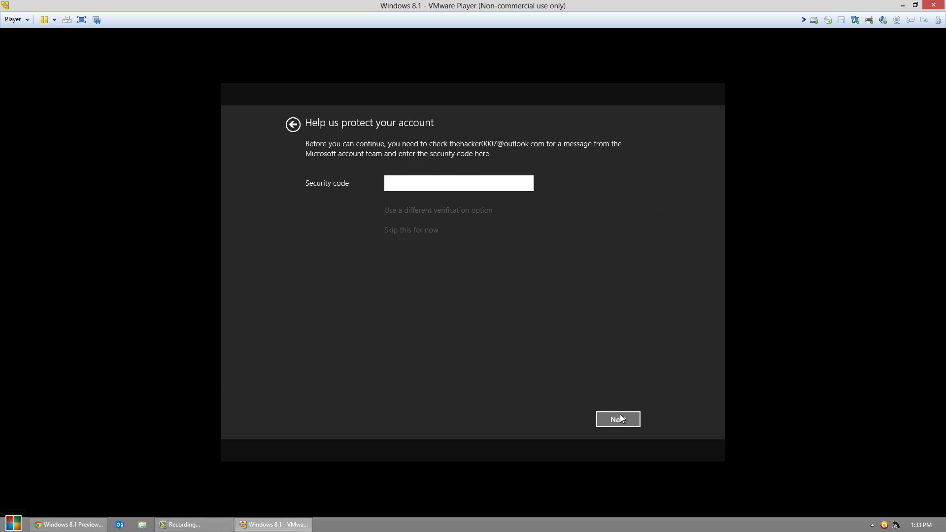
{"action": "left_click", "coordinate": [414, 229]}
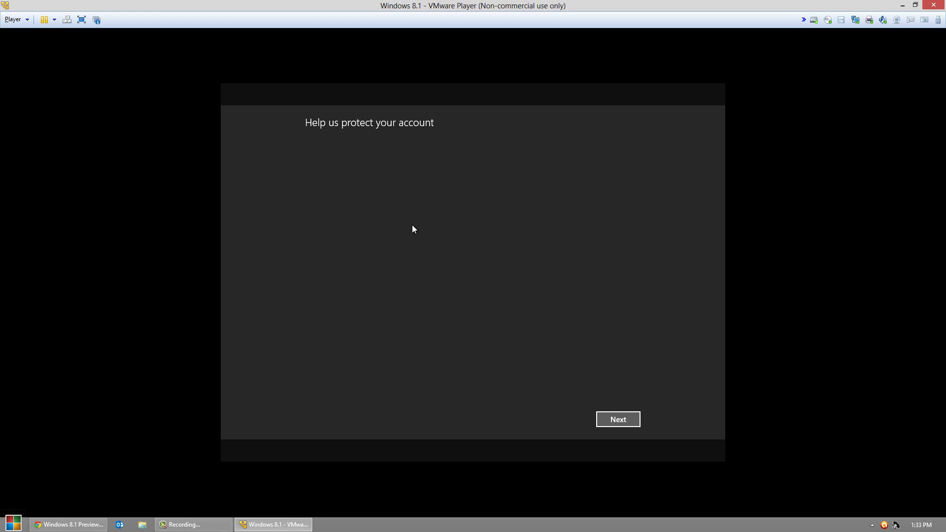
Step: Continue past the account protection and SkyDrive pages
{"action": "left_click", "coordinate": [616, 419]}
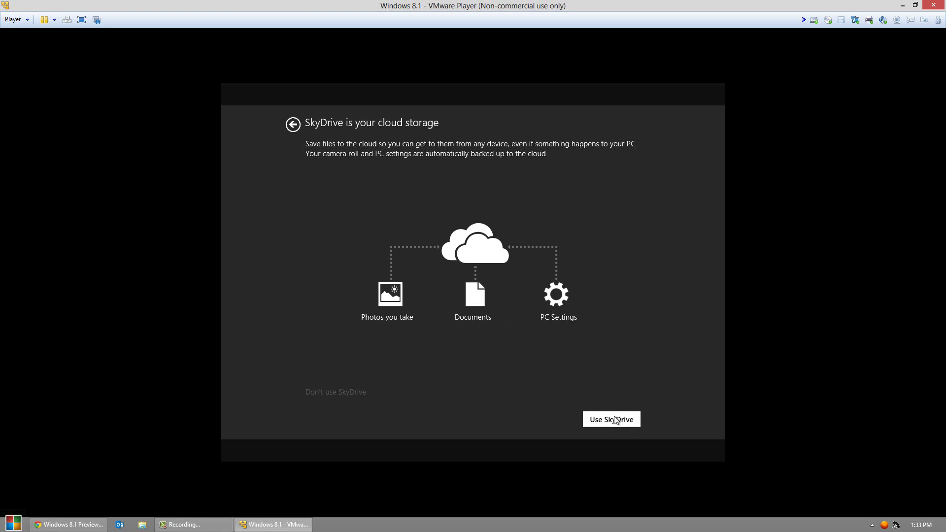
{"action": "left_click", "coordinate": [347, 393]}
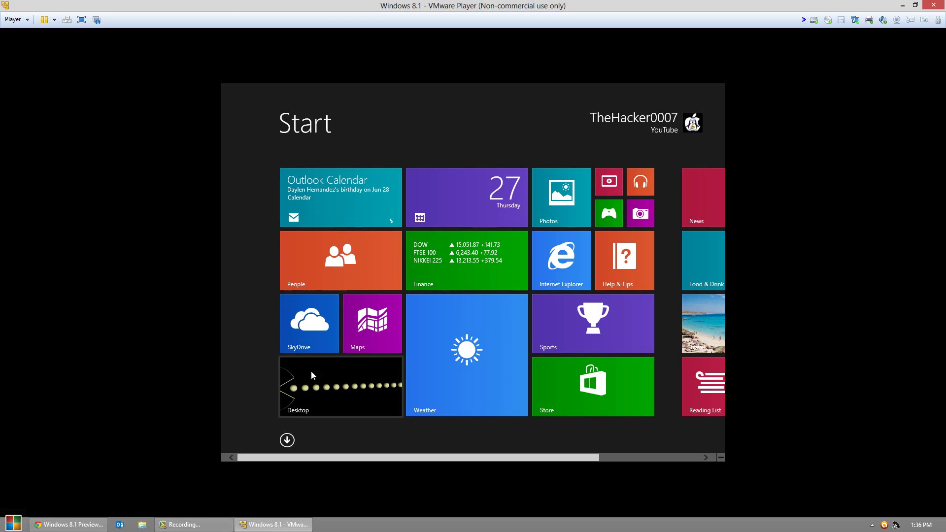
Step: Open the Desktop tile from the Start screen
{"action": "left_click", "coordinate": [321, 387]}
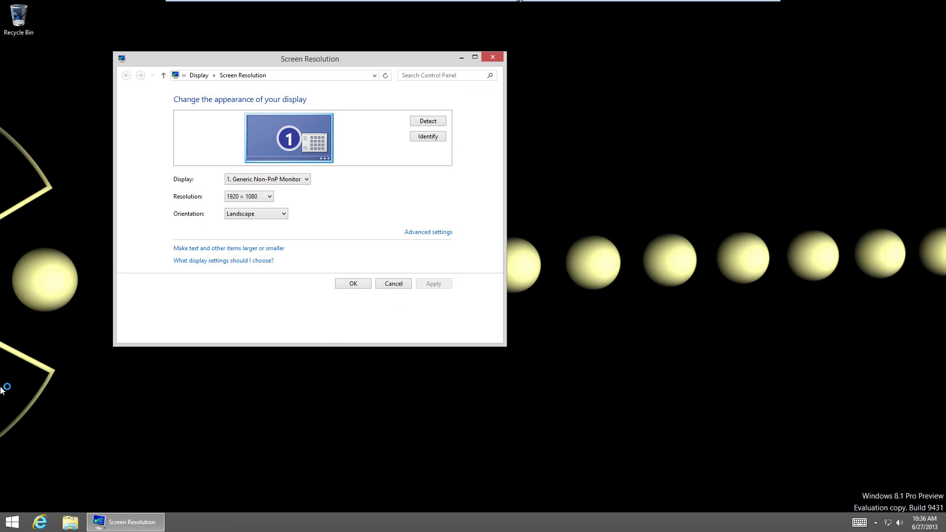
Step: Close the Screen Resolution window to reveal the empty desktop
{"action": "left_click", "coordinate": [495, 55]}
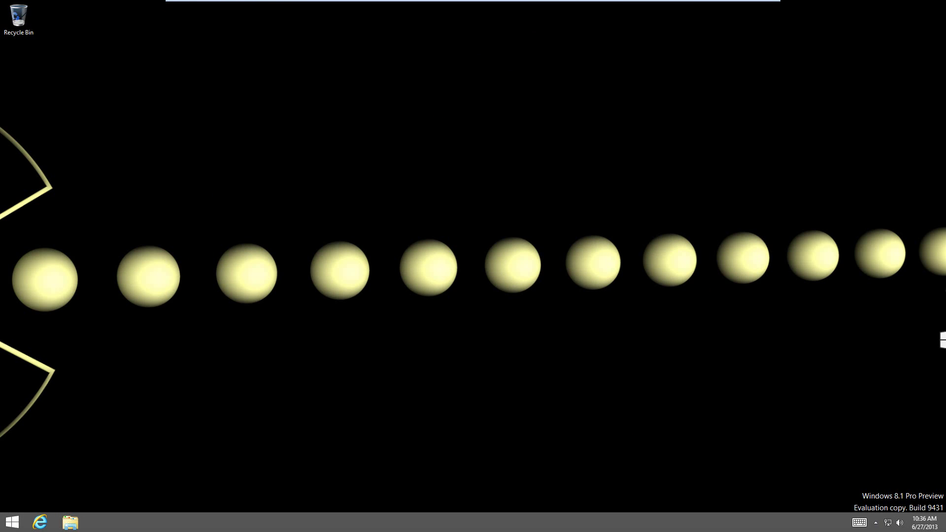
{"action": "mouse_move", "coordinate": [944, 59]}
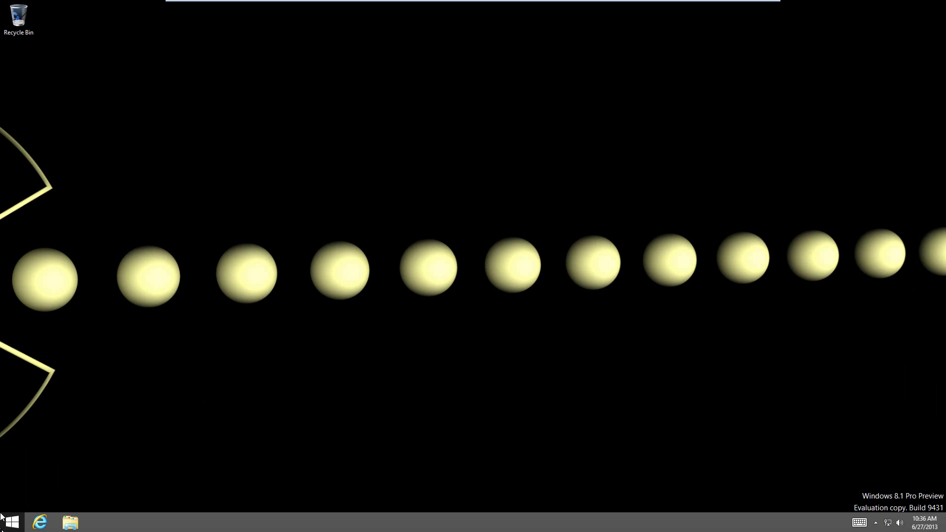
Step: Return to the Start screen and select the Weather tile for customizing
{"action": "left_click", "coordinate": [11, 528]}
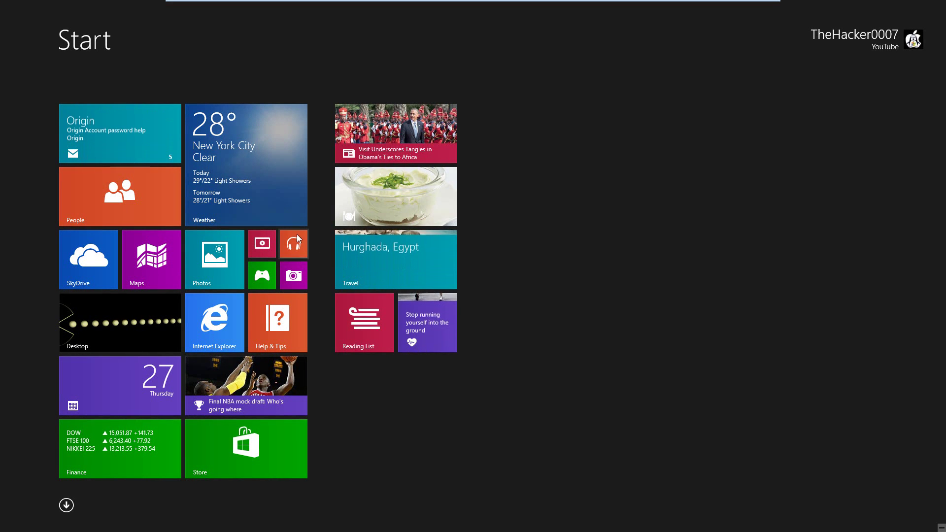
{"action": "right_click", "coordinate": [268, 185]}
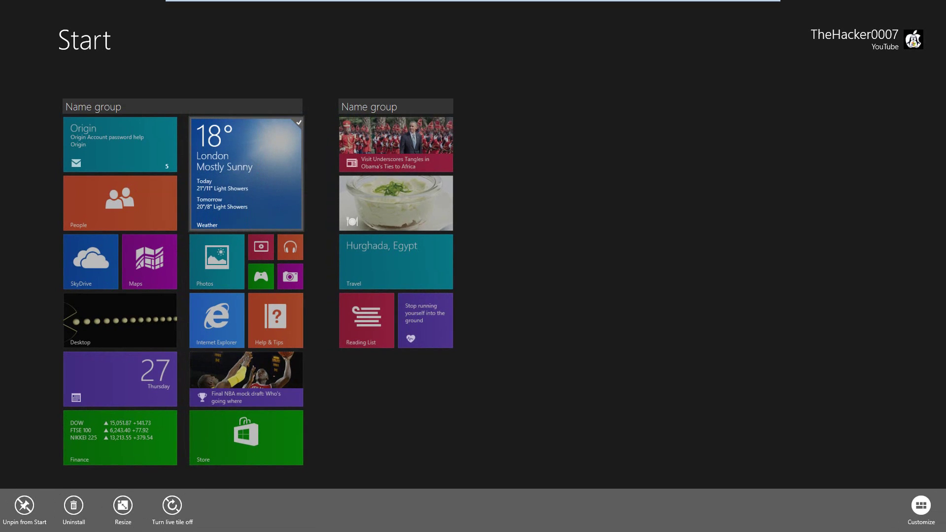
Step: Name the first Start screen tile group 'Coool'
{"action": "left_click", "coordinate": [101, 104]}
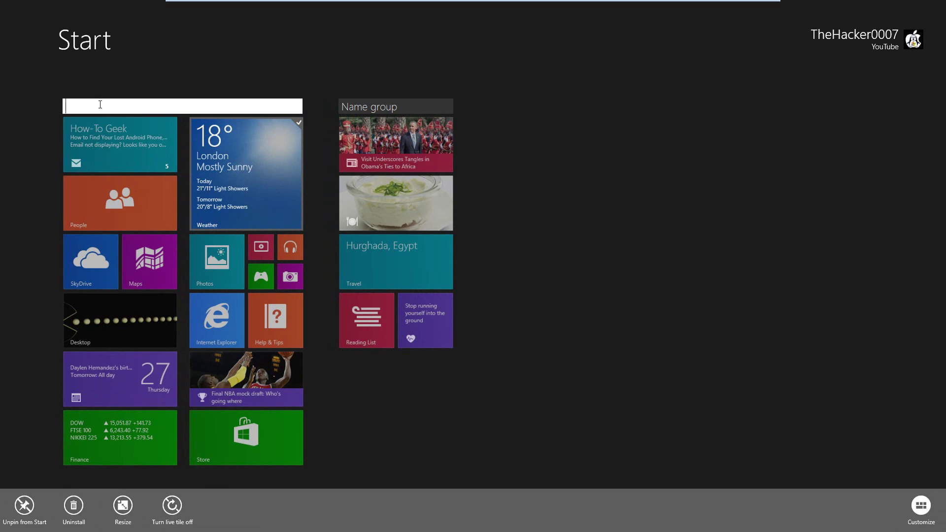
{"action": "type", "text": "Coool"}
{"action": "key", "text": "Return"}
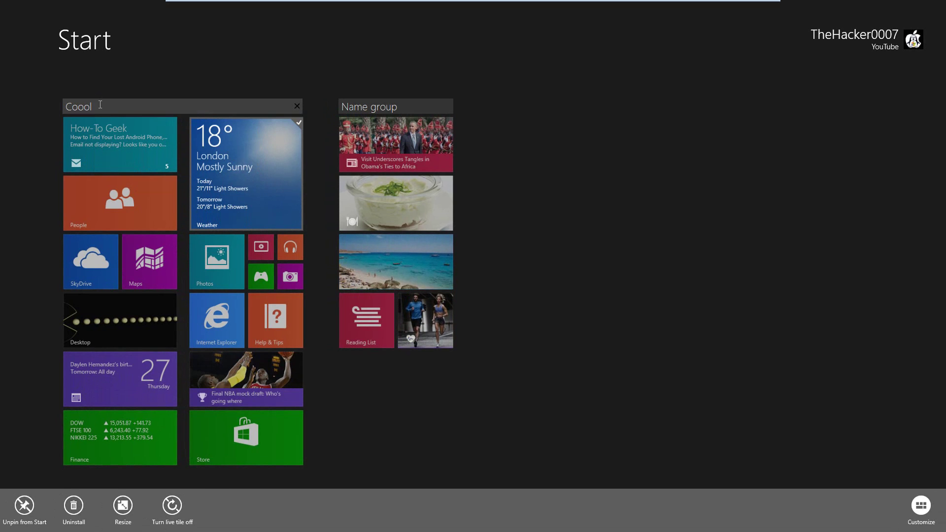
{"action": "left_click", "coordinate": [236, 106]}
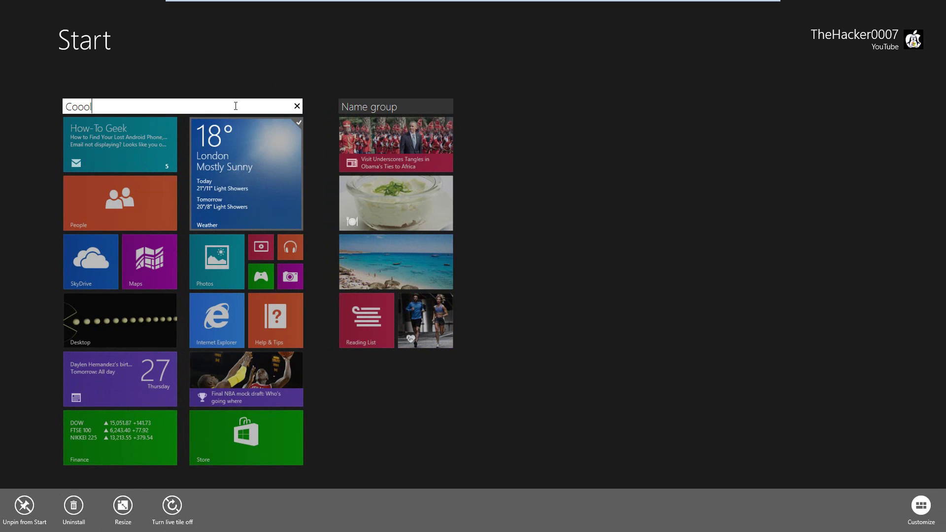
{"action": "key", "text": "Return"}
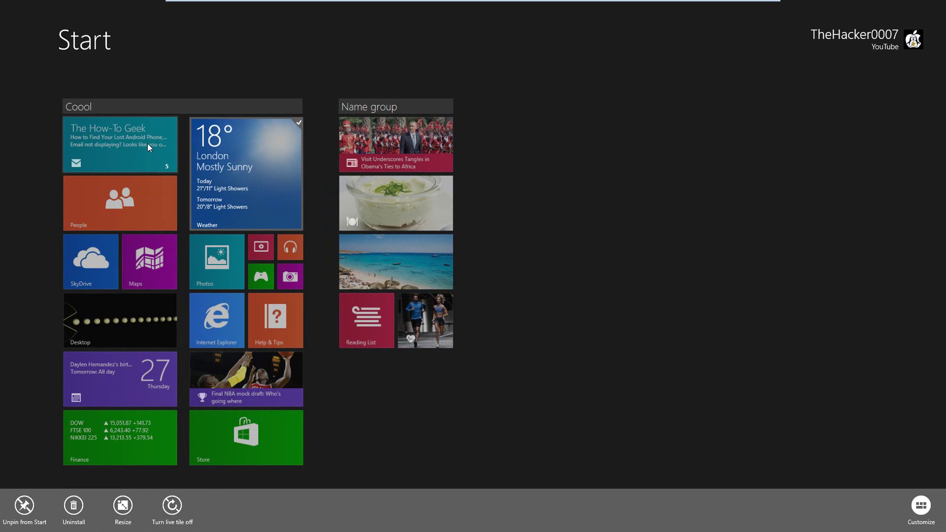
Step: Move the Mail and Weather tiles into a new group on the right
{"action": "left_click_drag", "start_coordinate": [147, 143], "coordinate": [537, 170]}
{"action": "left_click_drag", "start_coordinate": [220, 174], "coordinate": [503, 331]}
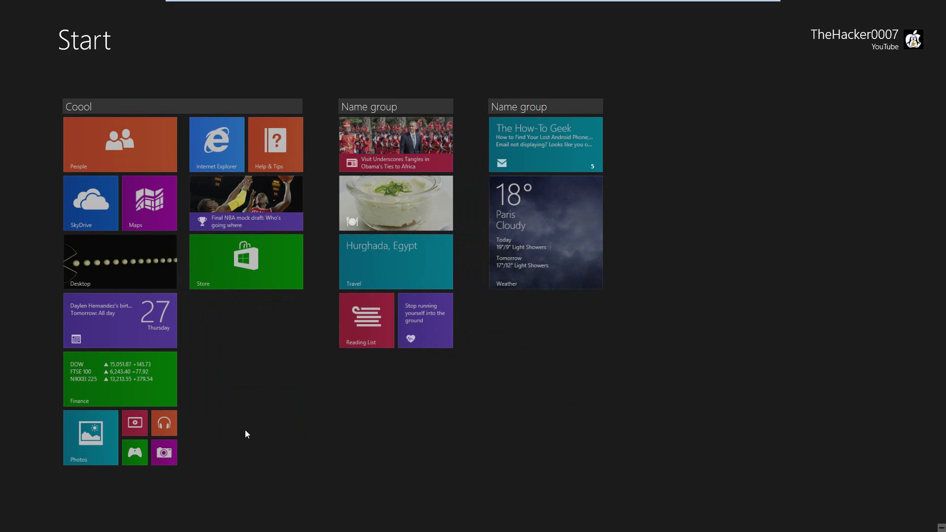
{"action": "left_click", "coordinate": [247, 433]}
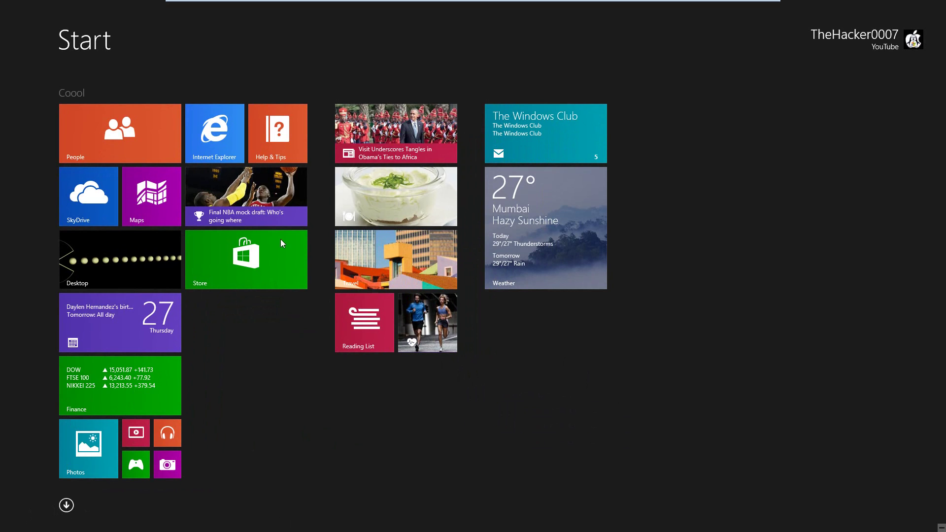
{"action": "left_click", "coordinate": [69, 506]}
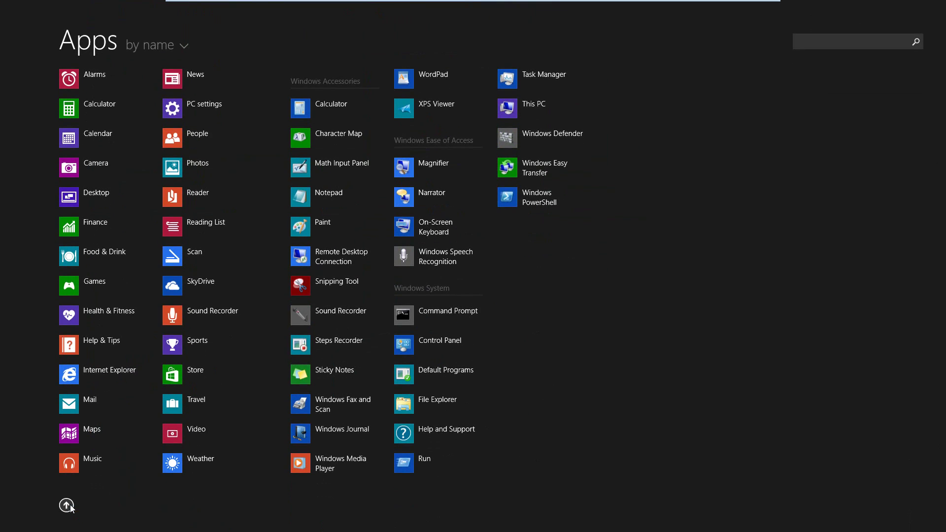
{"action": "left_click", "coordinate": [67, 506]}
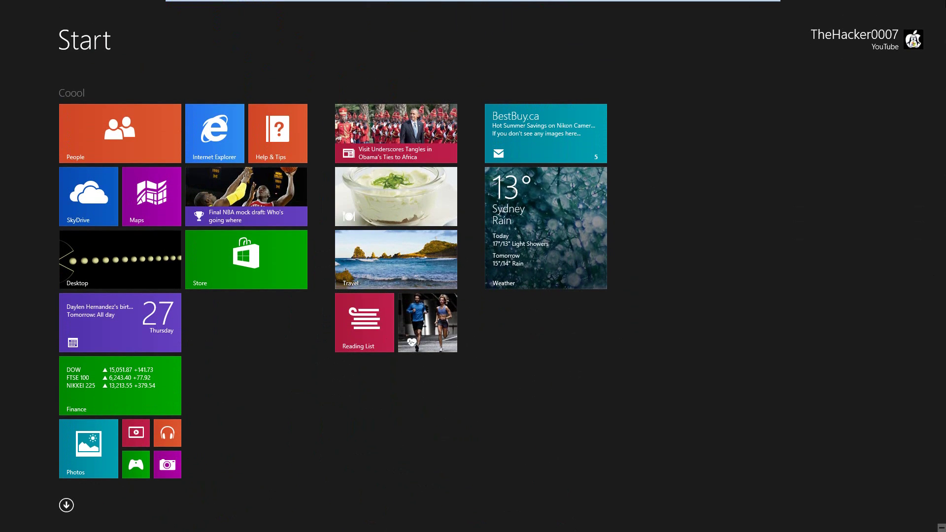
Step: Bring up the charms bar and date-and-time panel from the right screen corner
{"action": "mouse_move", "coordinate": [944, 530]}
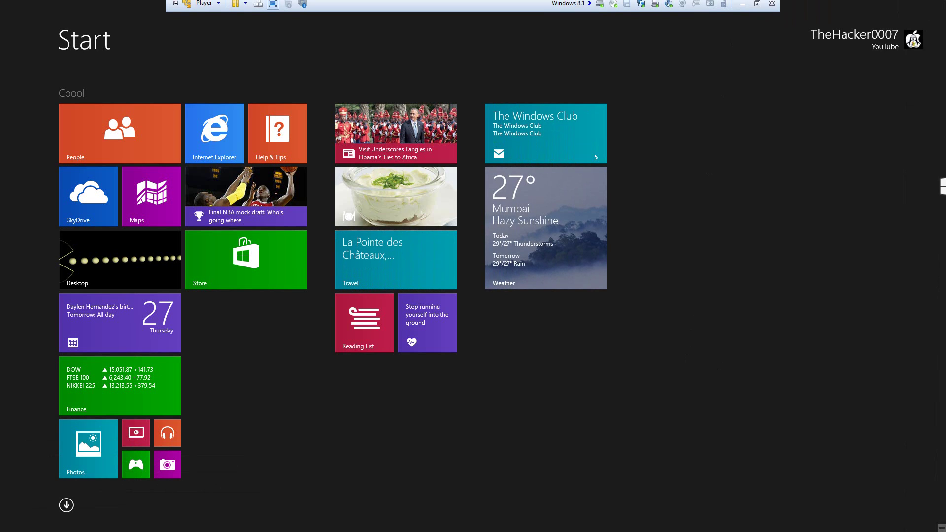
{"action": "mouse_move", "coordinate": [934, 202]}
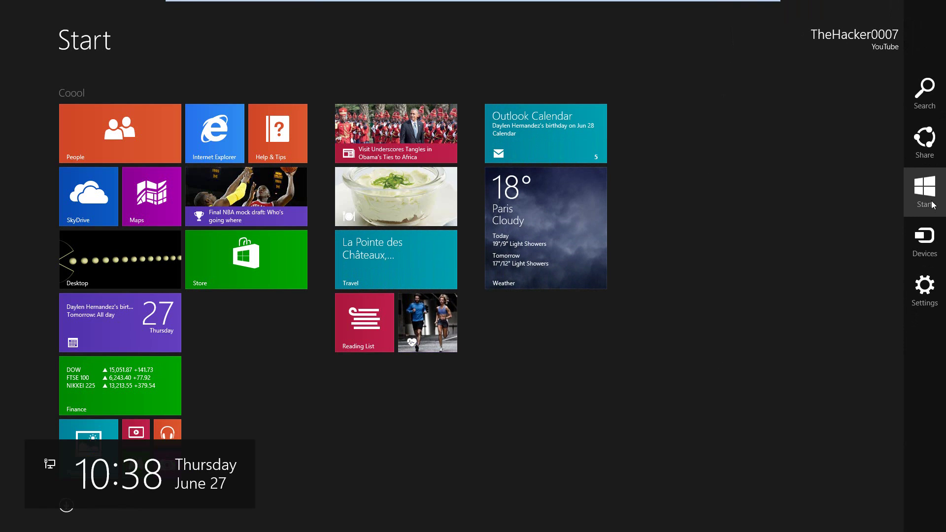
Step: In Start screen Personalize, try darker and orange background colours
{"action": "left_click", "coordinate": [925, 289]}
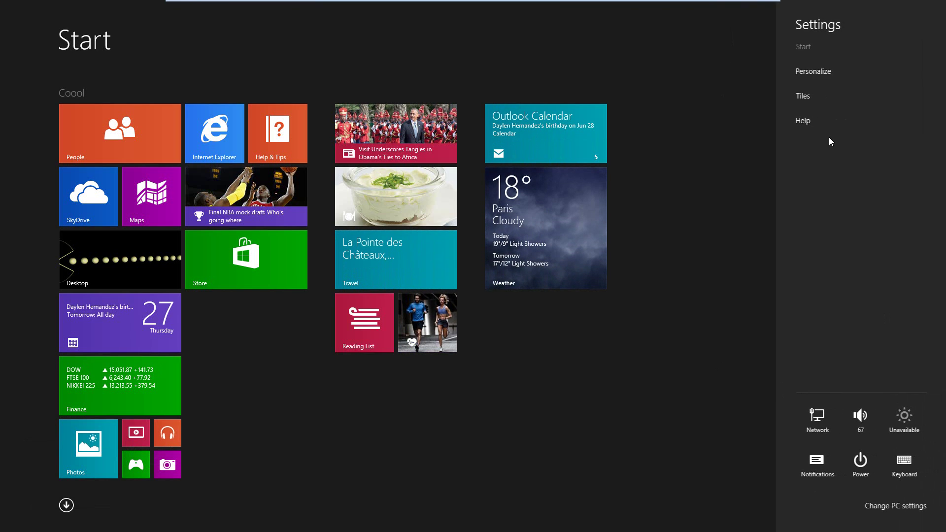
{"action": "left_click", "coordinate": [814, 72]}
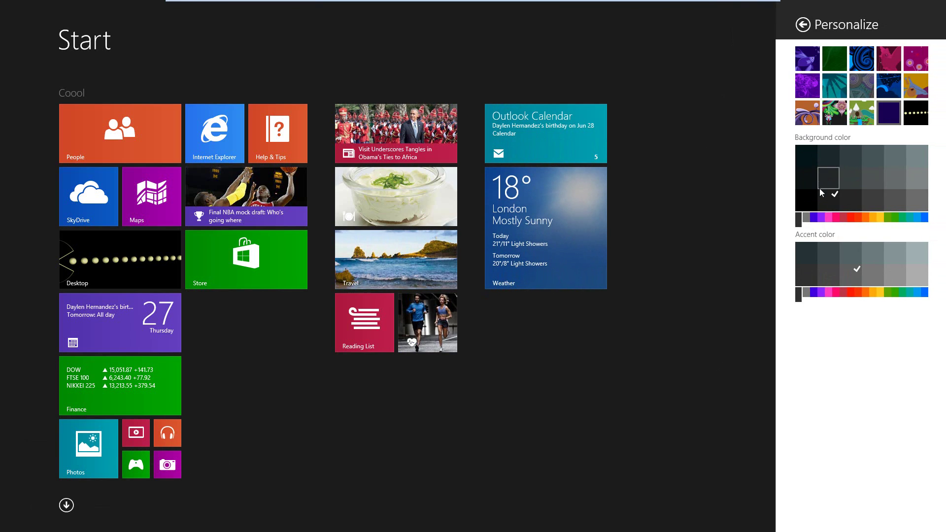
{"action": "mouse_move", "coordinate": [801, 226]}
{"action": "left_mouse_down"}
{"action": "mouse_move", "coordinate": [910, 222]}
{"action": "mouse_move", "coordinate": [798, 222]}
{"action": "left_mouse_up"}
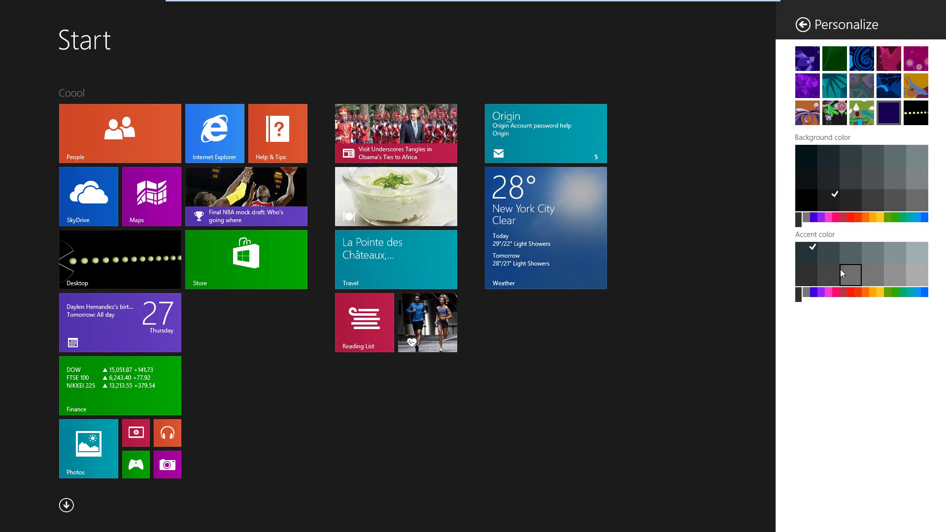
{"action": "left_click", "coordinate": [858, 202]}
{"action": "left_click", "coordinate": [866, 219]}
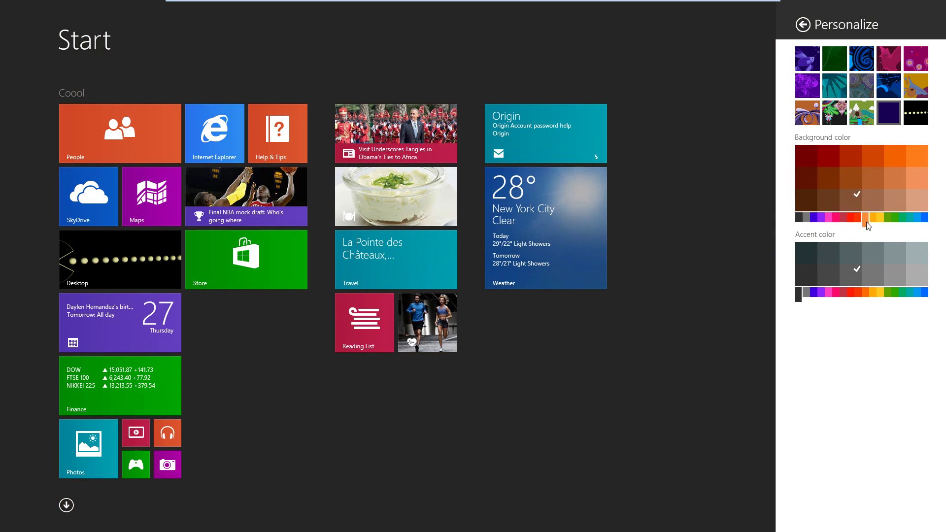
{"action": "left_click", "coordinate": [883, 186]}
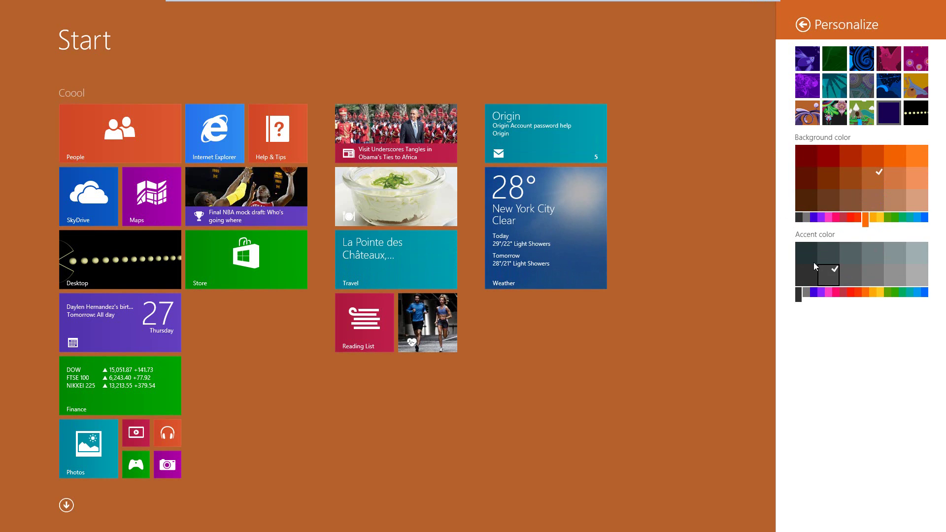
Step: Try grey and red accents and the dotted black pattern, then visit the desktop and return to Start
{"action": "left_click", "coordinate": [870, 272]}
{"action": "left_click_drag", "start_coordinate": [807, 297], "coordinate": [848, 296]}
{"action": "left_click", "coordinate": [874, 253]}
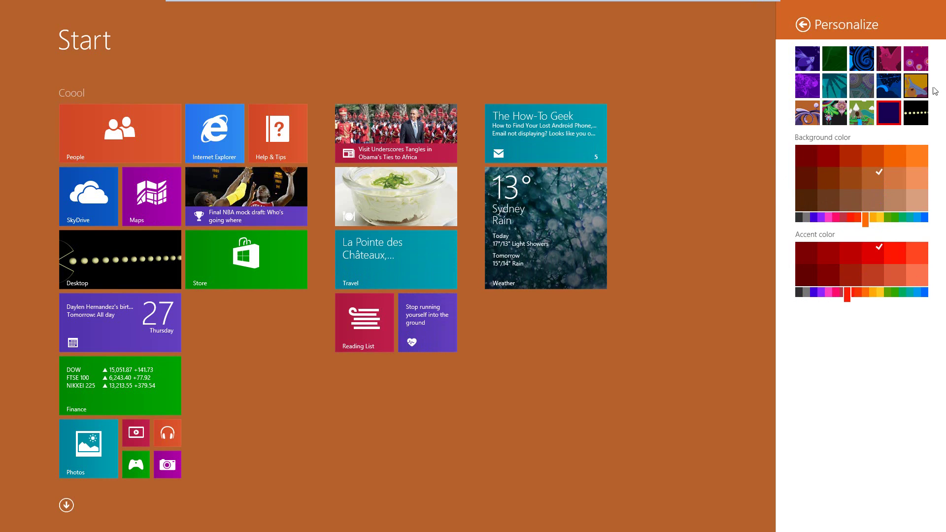
{"action": "left_click", "coordinate": [915, 118]}
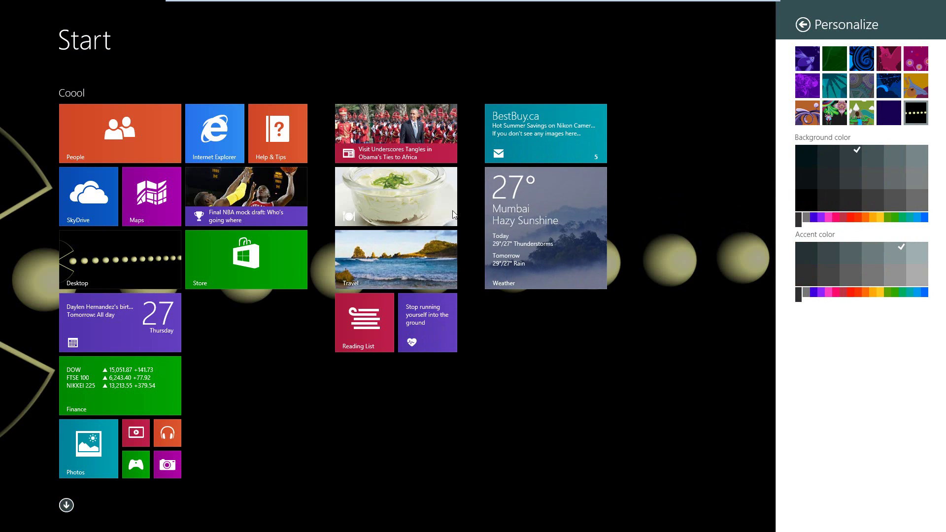
{"action": "left_click", "coordinate": [90, 235]}
{"action": "left_click", "coordinate": [15, 526]}
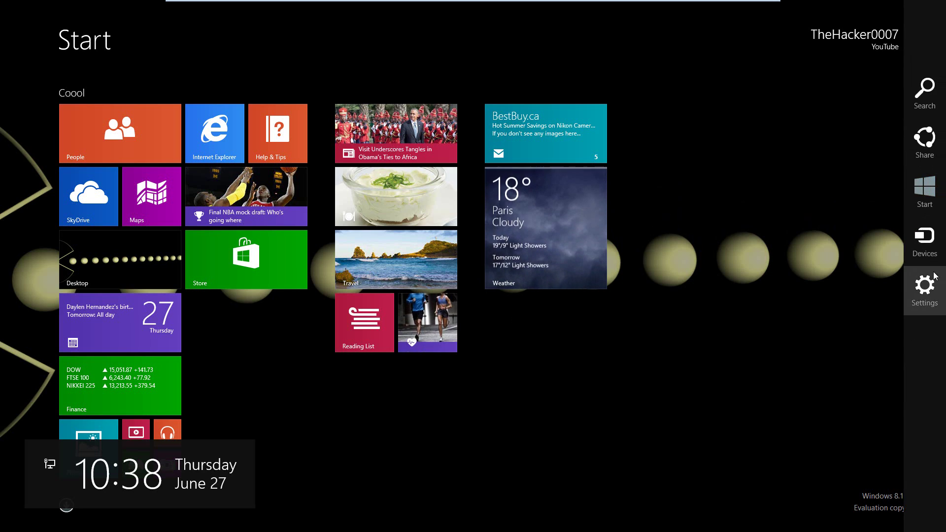
Step: Try the plain, blue swirl and grey accent options, settle on the magenta bird background, and close Personalize
{"action": "left_click", "coordinate": [935, 276]}
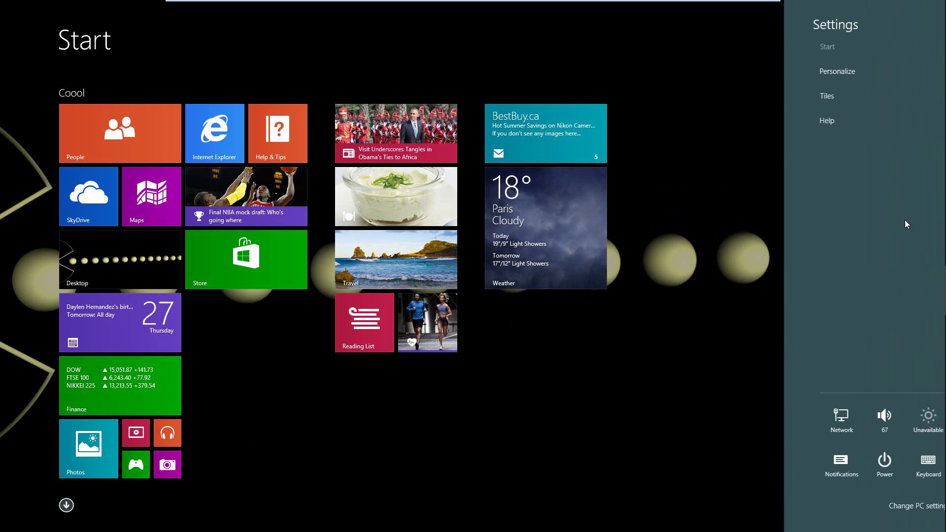
{"action": "left_click", "coordinate": [849, 71]}
{"action": "left_click", "coordinate": [843, 59]}
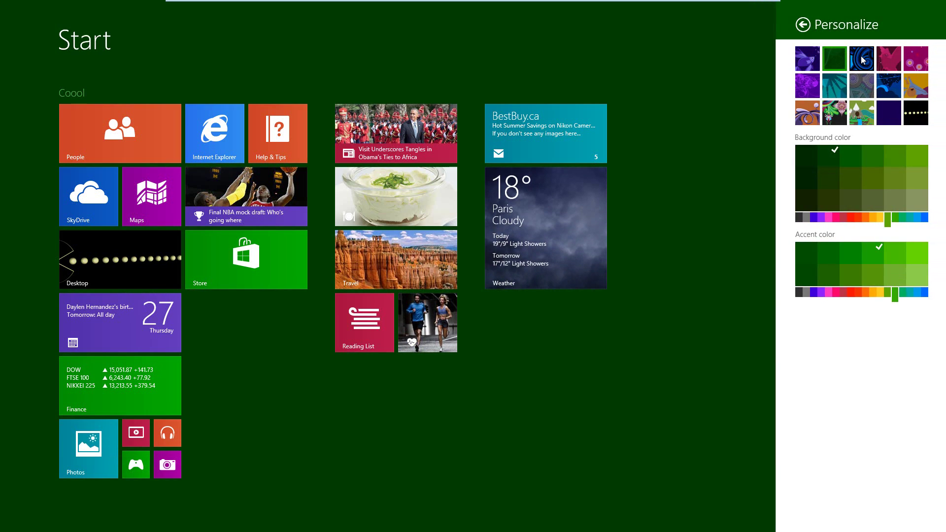
{"action": "left_click", "coordinate": [862, 59]}
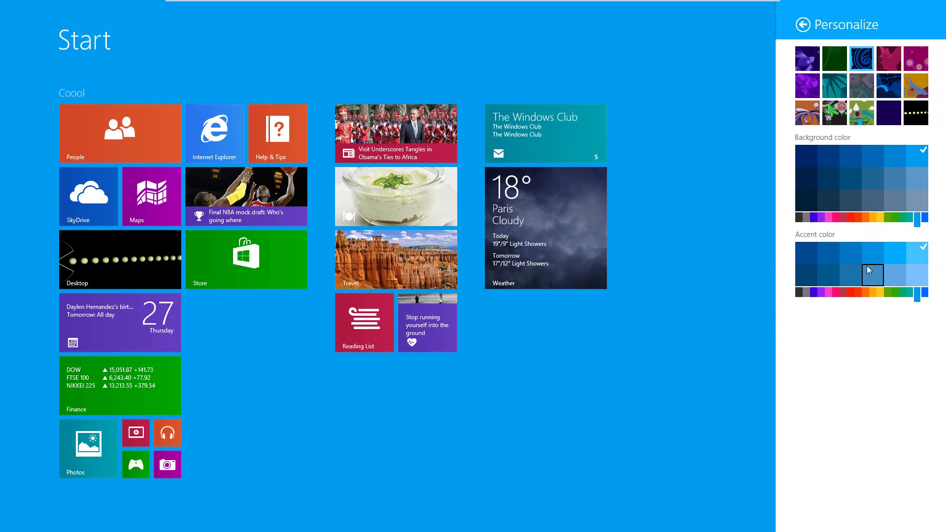
{"action": "left_click", "coordinate": [832, 259]}
{"action": "left_click", "coordinate": [799, 293]}
{"action": "left_click", "coordinate": [806, 275]}
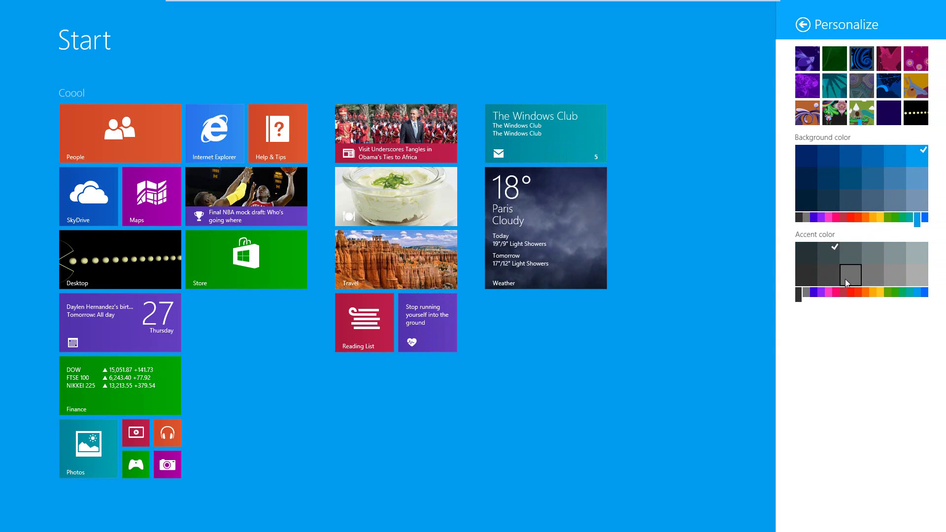
{"action": "left_click", "coordinate": [895, 67]}
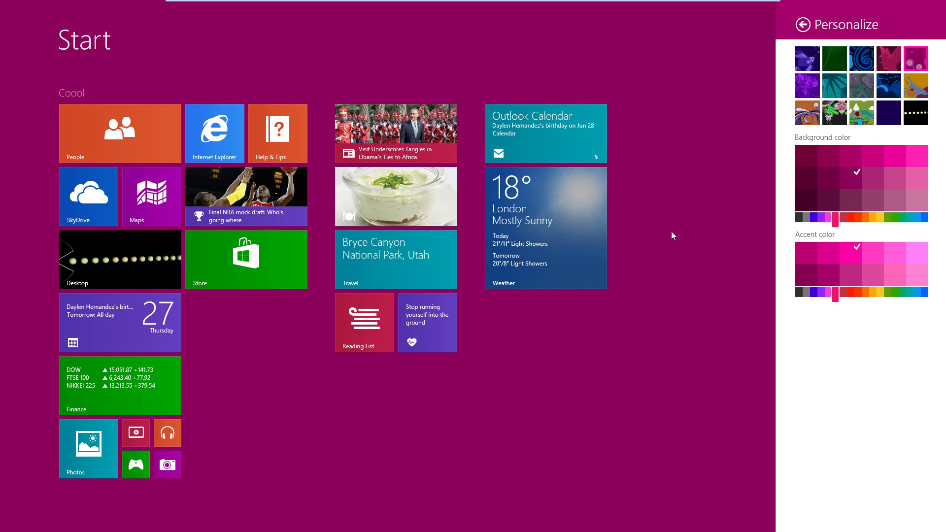
{"action": "left_click", "coordinate": [672, 310]}
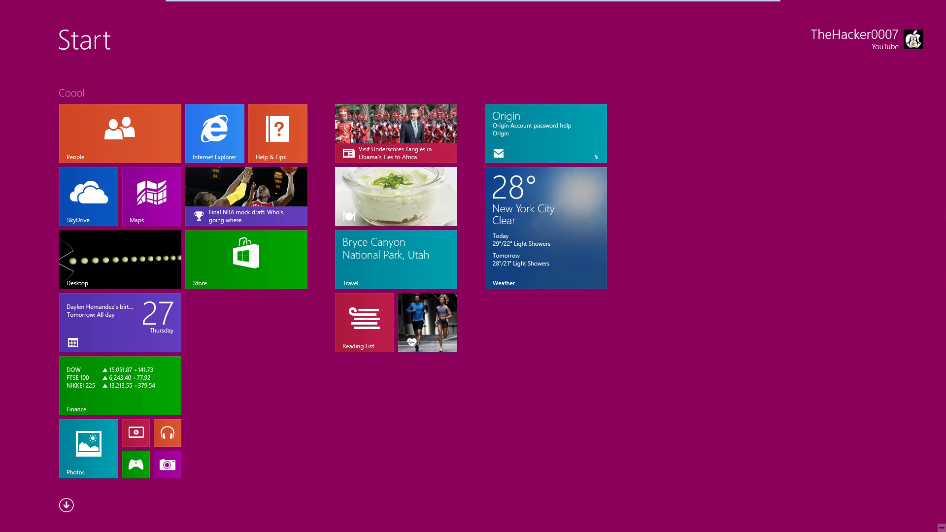
Step: Look at the Tiles settings without changes, close them, and reopen the Settings charm
{"action": "mouse_move", "coordinate": [944, 2]}
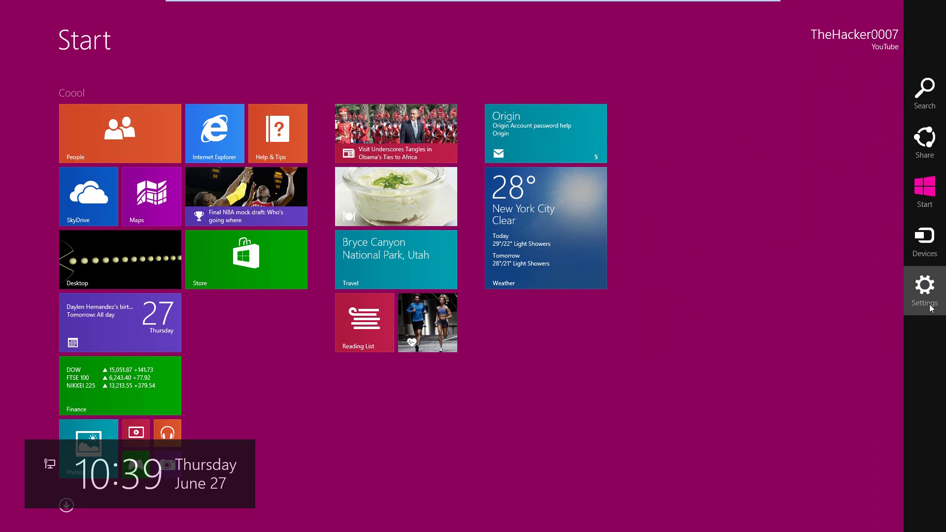
{"action": "left_click", "coordinate": [923, 288]}
{"action": "left_click", "coordinate": [839, 92]}
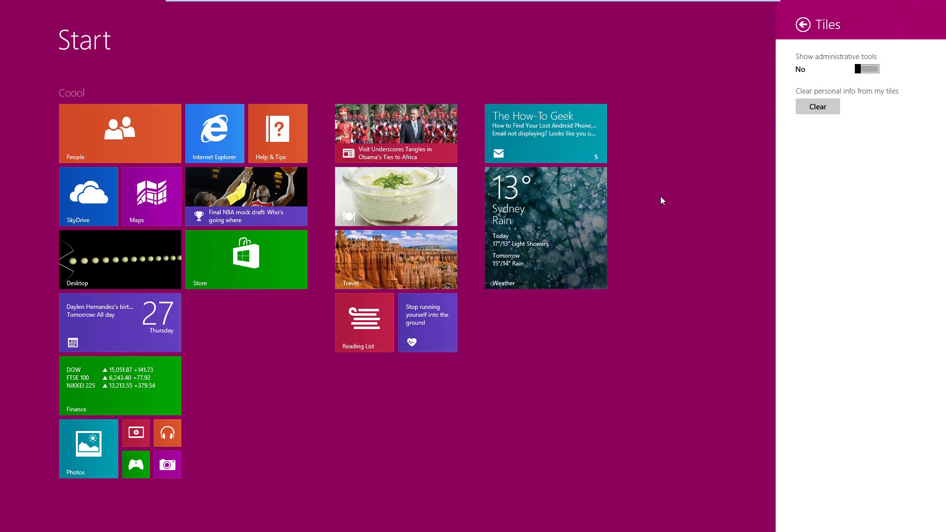
{"action": "left_click", "coordinate": [774, 324]}
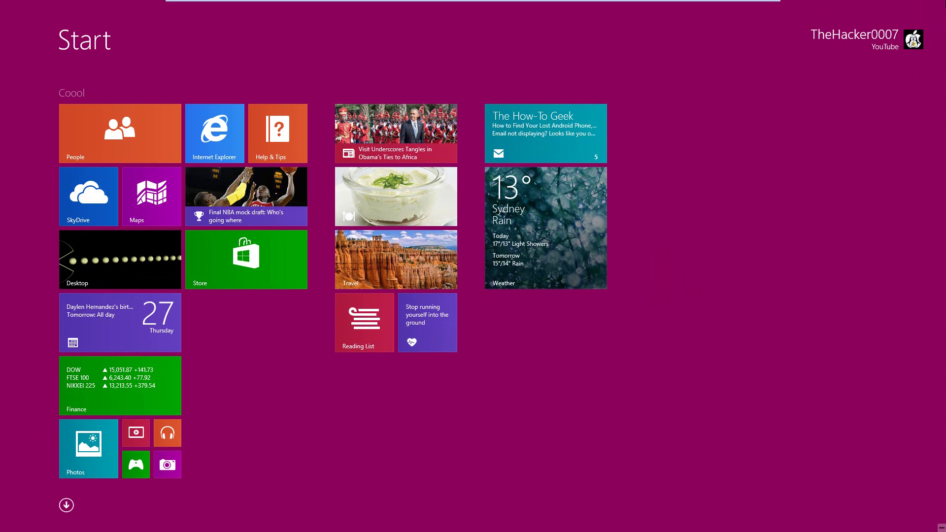
{"action": "mouse_move", "coordinate": [945, 531]}
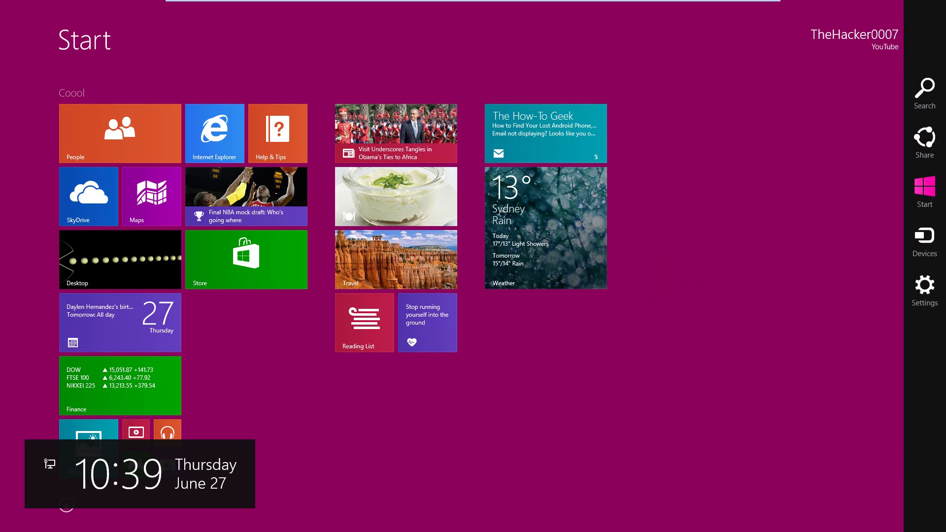
{"action": "left_click", "coordinate": [926, 289]}
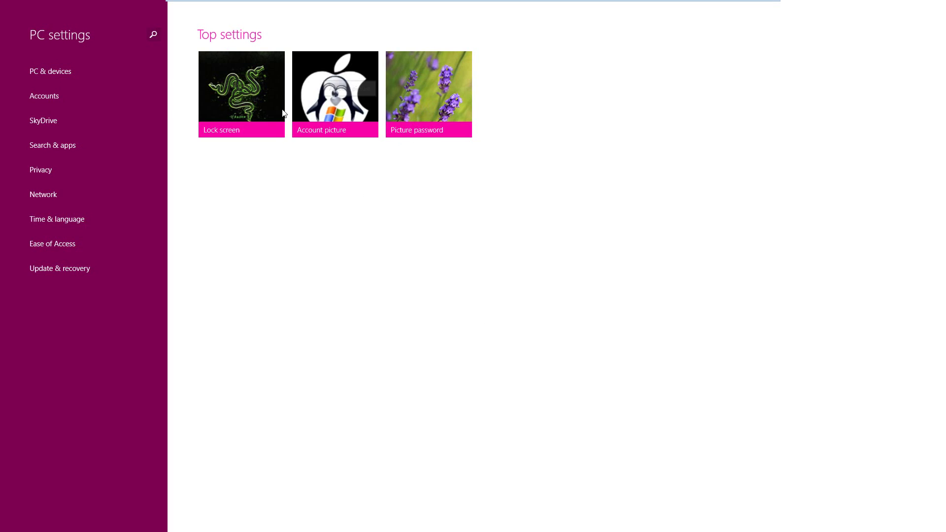
Step: Show the PC & devices Display page with its 1920 × 1080 resolution
{"action": "left_click", "coordinate": [61, 77]}
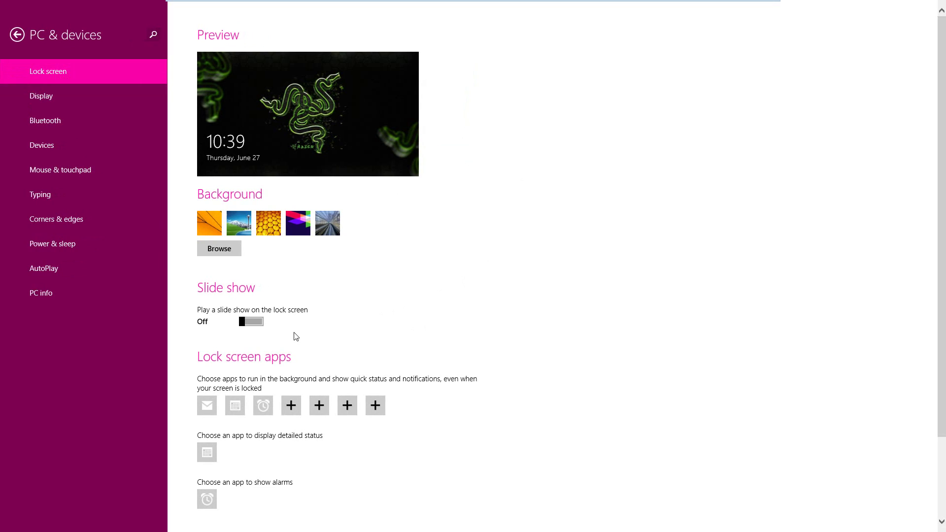
{"action": "left_click", "coordinate": [88, 88]}
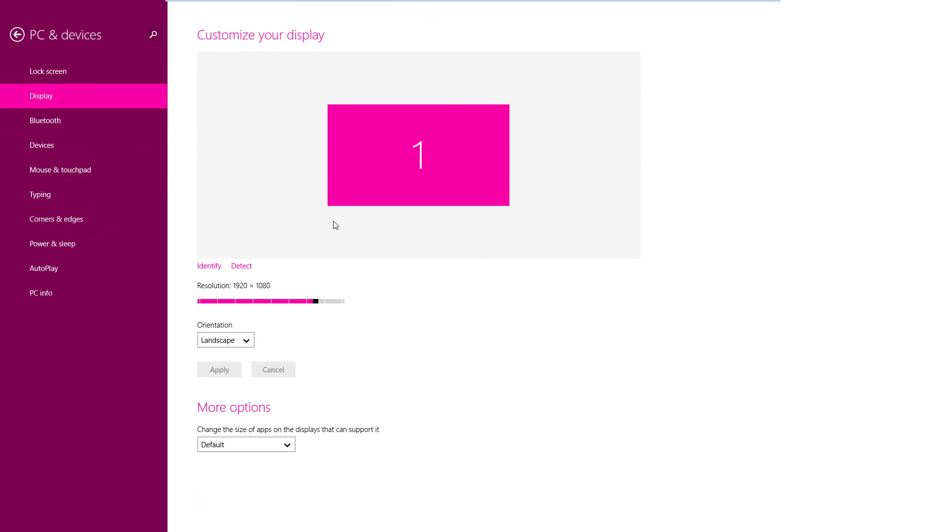
{"action": "left_click", "coordinate": [243, 339]}
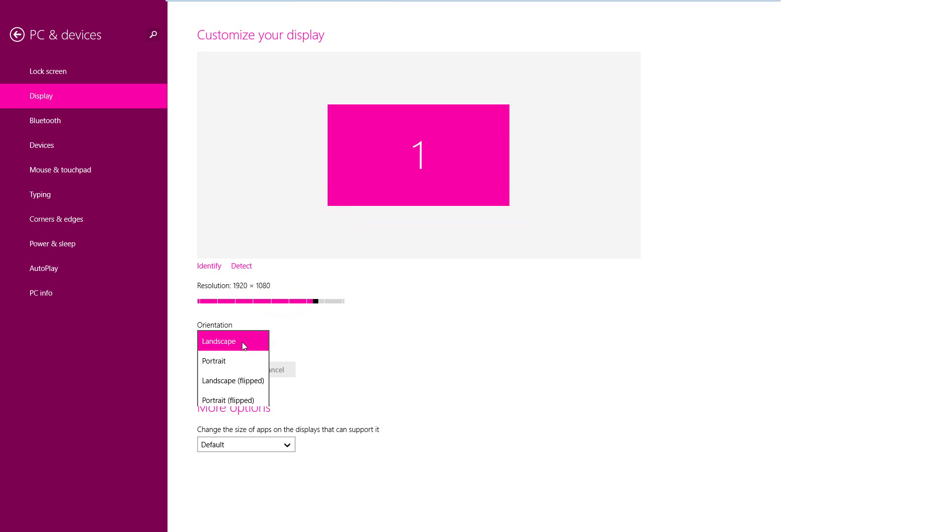
{"action": "left_click", "coordinate": [340, 311]}
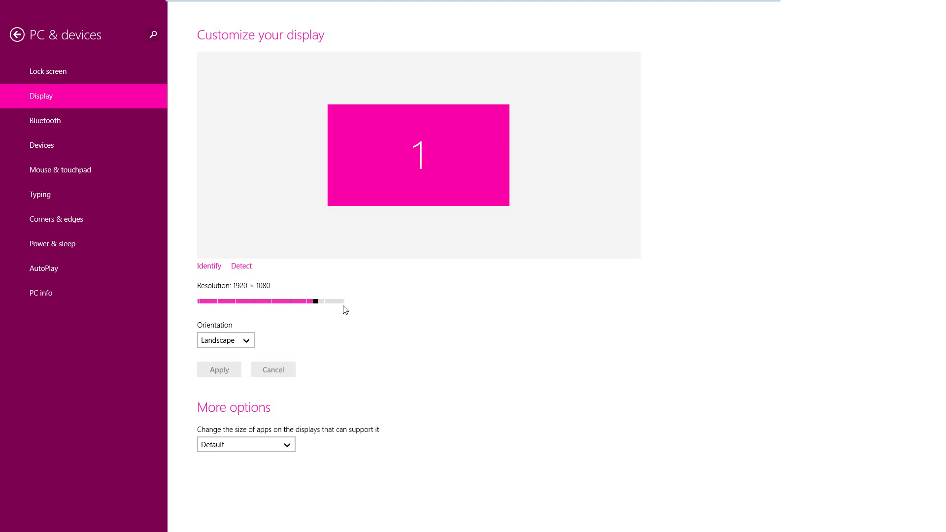
Step: Browse the Bluetooth, Devices, Mouse & touchpad (keeping multiple-line scrolling) and Typing pages to reach Corners & edges
{"action": "left_click", "coordinate": [88, 121]}
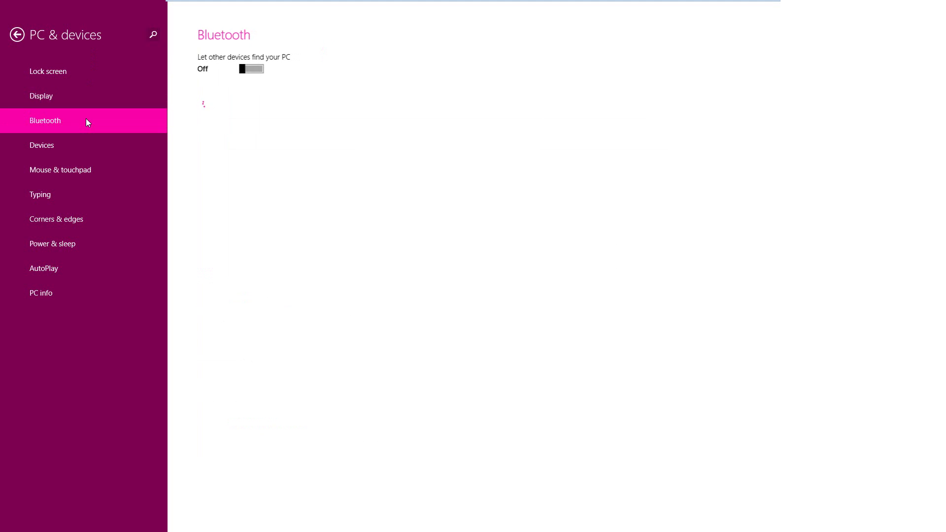
{"action": "left_click", "coordinate": [75, 144]}
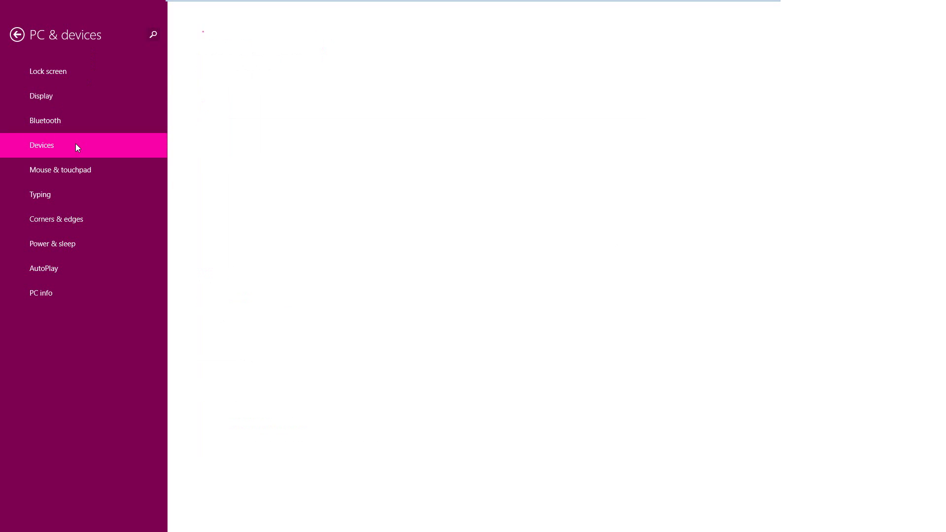
{"action": "left_click", "coordinate": [76, 170]}
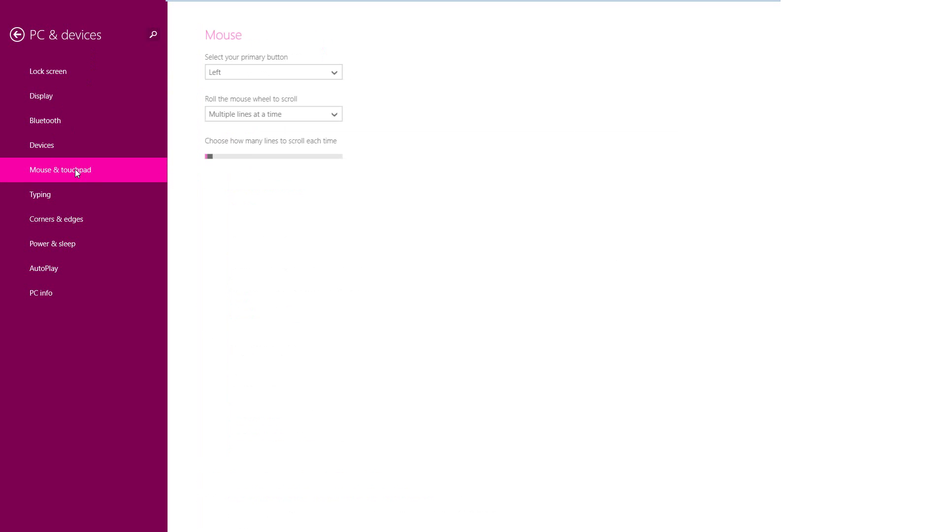
{"action": "left_click", "coordinate": [277, 120]}
{"action": "left_click", "coordinate": [276, 117]}
{"action": "left_click", "coordinate": [106, 200]}
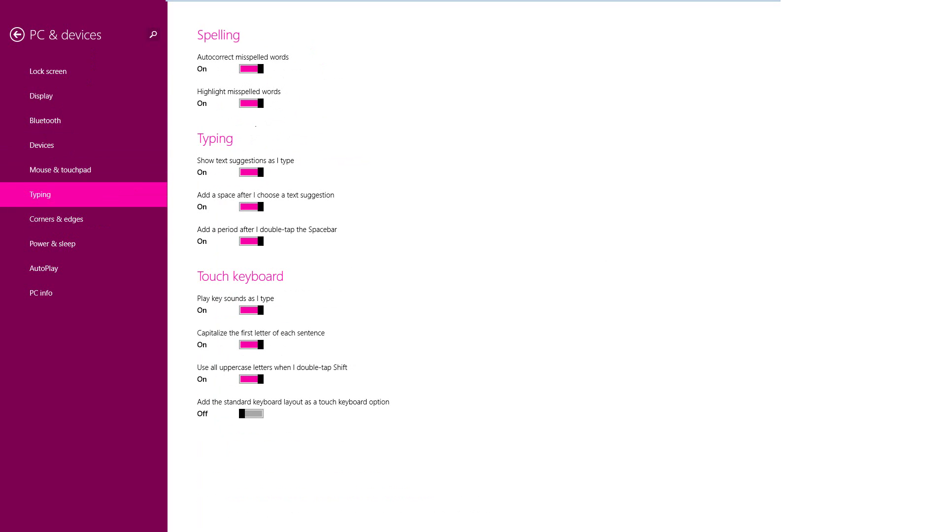
{"action": "left_click", "coordinate": [61, 220]}
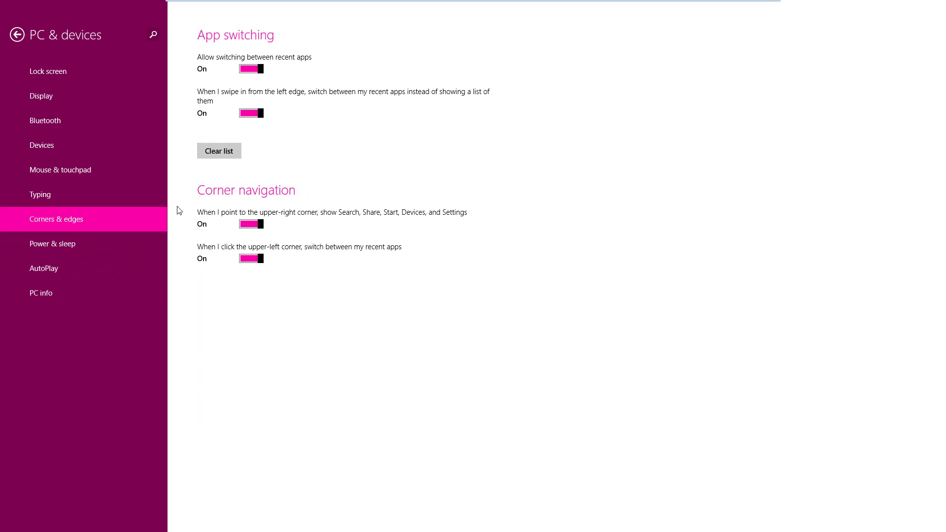
Step: Switch both Corner navigation options Off, test the corners, then turn both back On
{"action": "left_click", "coordinate": [254, 225]}
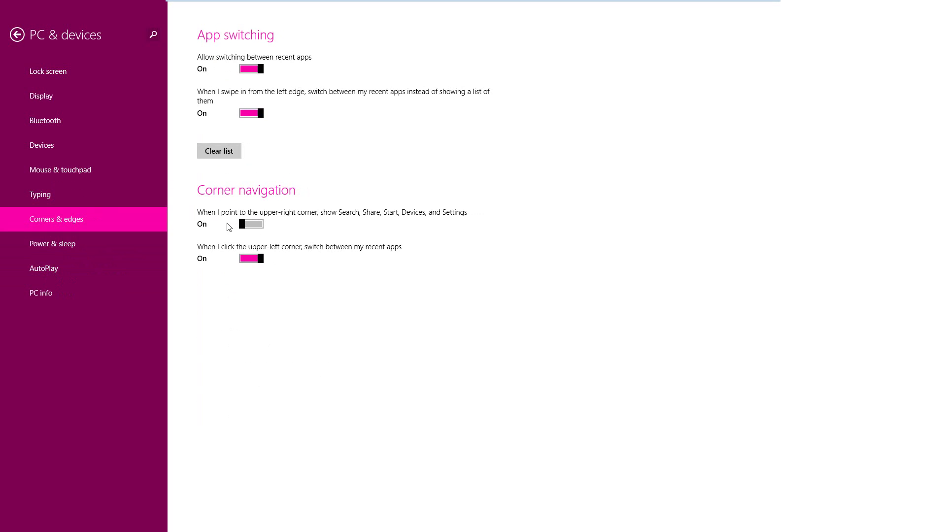
{"action": "left_click", "coordinate": [252, 259]}
{"action": "mouse_move", "coordinate": [23, 1]}
{"action": "mouse_move", "coordinate": [945, 525]}
{"action": "left_click", "coordinate": [244, 225]}
{"action": "left_click", "coordinate": [260, 258]}
Step: Snap PC settings to the side, widen it to show the category list, then drag the divider to the edge
{"action": "mouse_move", "coordinate": [834, 4]}
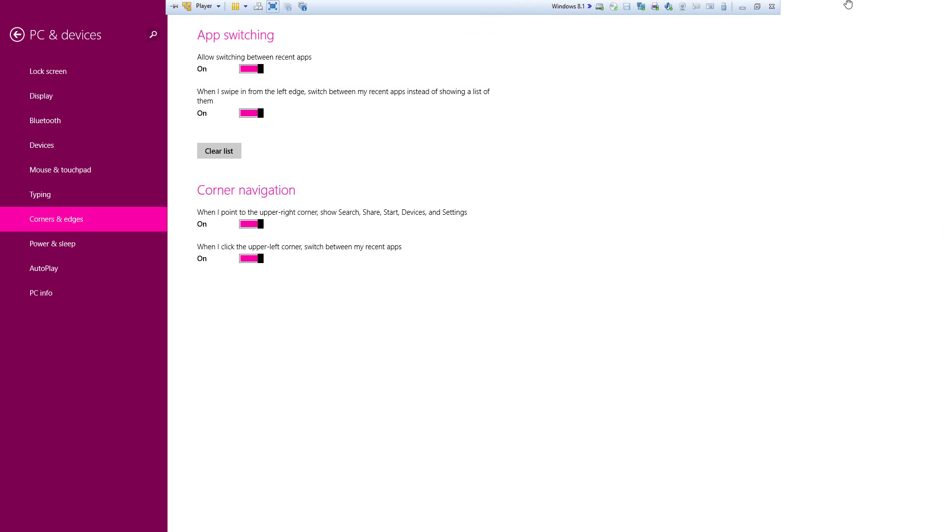
{"action": "left_click_drag", "start_coordinate": [848, 14], "coordinate": [764, 293]}
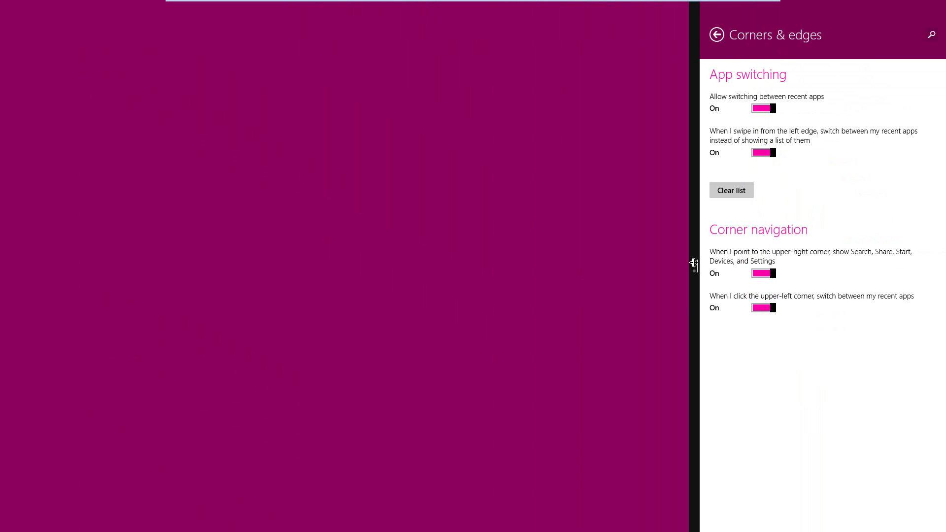
{"action": "left_click_drag", "start_coordinate": [694, 262], "coordinate": [426, 256]}
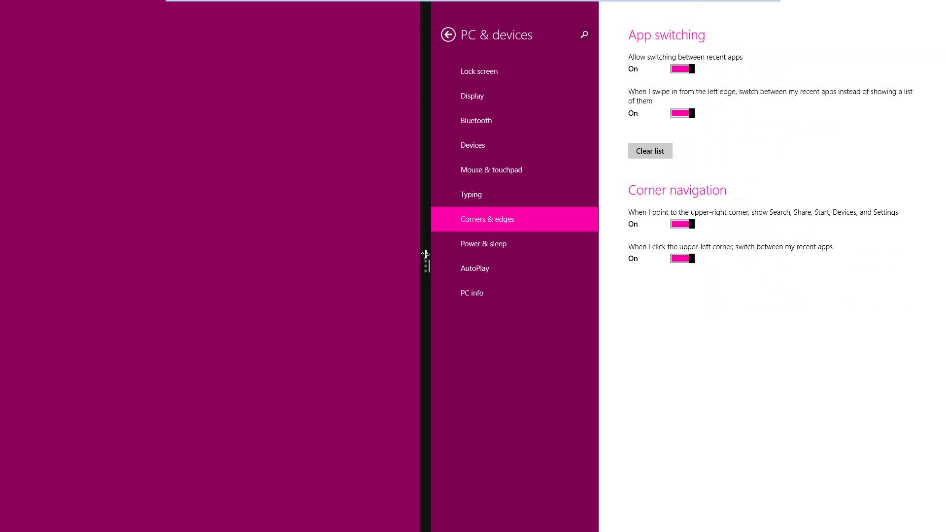
{"action": "left_click_drag", "start_coordinate": [425, 254], "coordinate": [1, 228]}
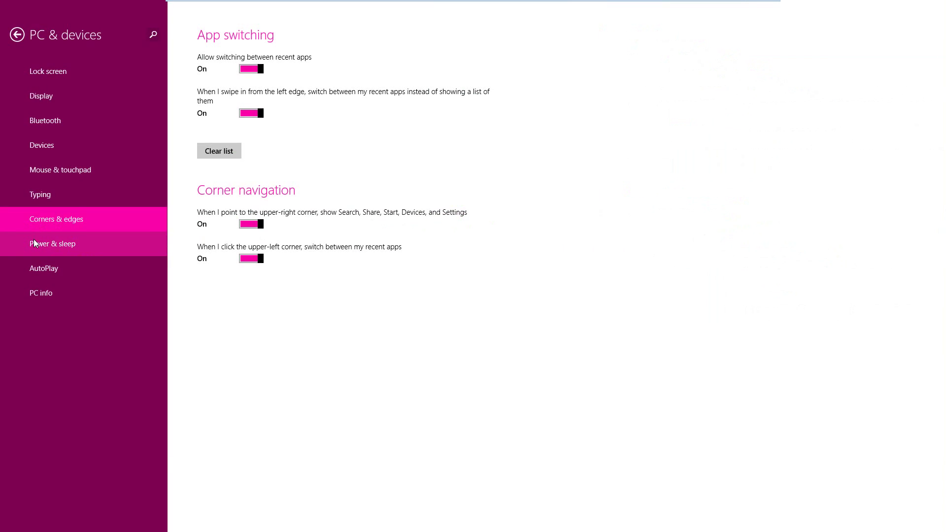
Step: View Power & sleep (screen off after 10 minutes), AutoPlay and PC info, then return to the PC settings home
{"action": "left_click", "coordinate": [33, 239]}
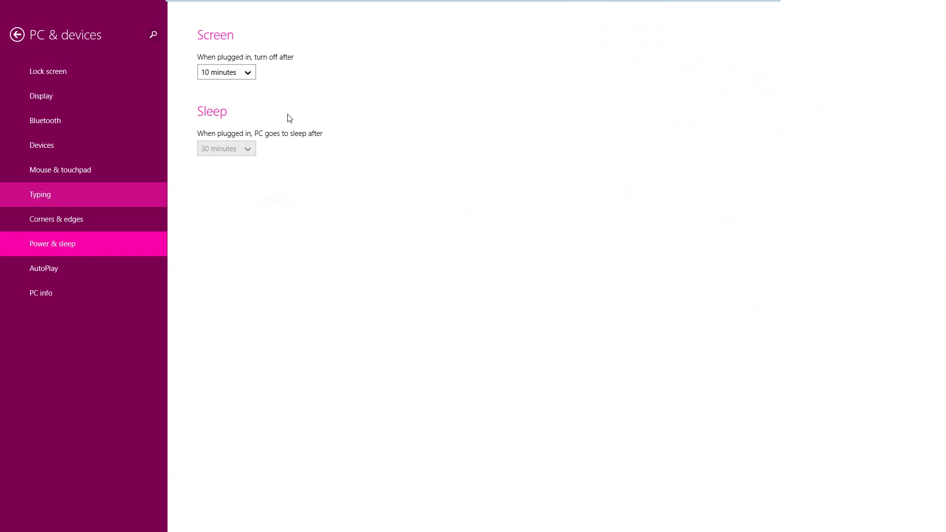
{"action": "left_click", "coordinate": [251, 73]}
{"action": "left_click", "coordinate": [252, 75]}
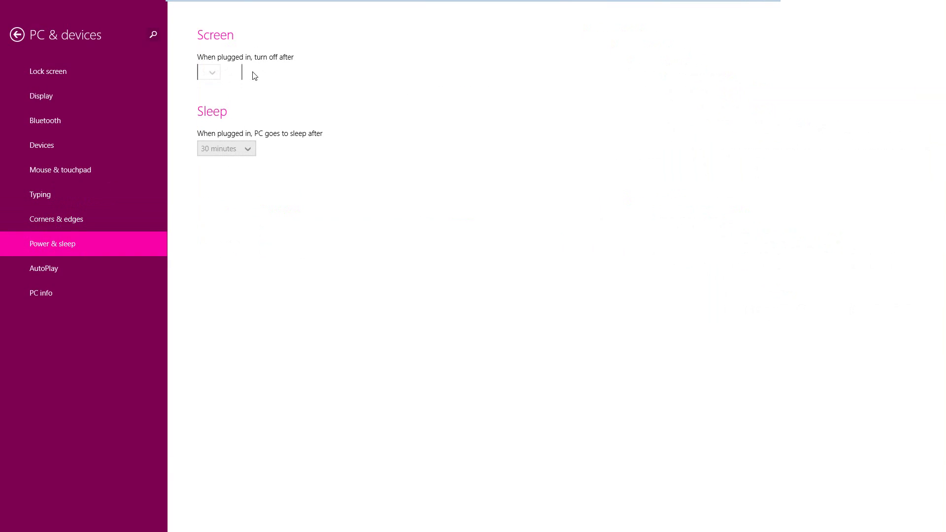
{"action": "left_click", "coordinate": [81, 267]}
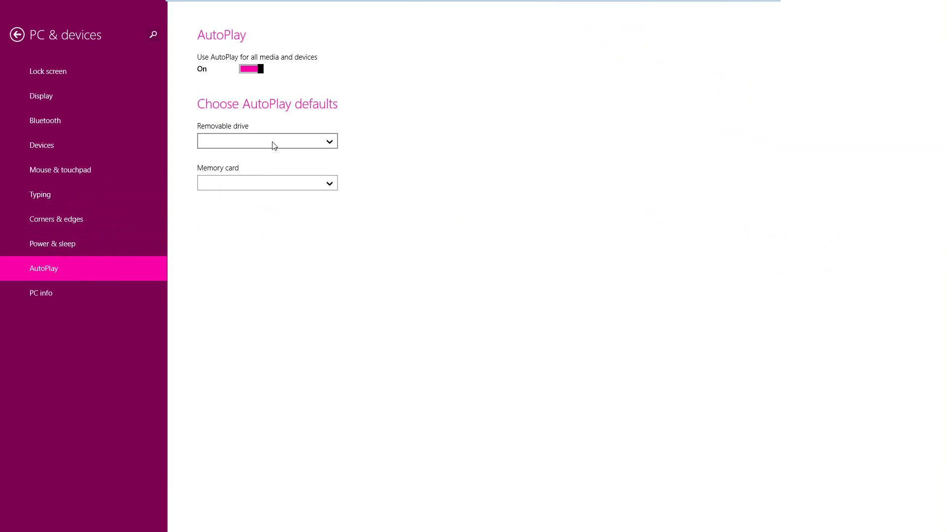
{"action": "left_click", "coordinate": [79, 296]}
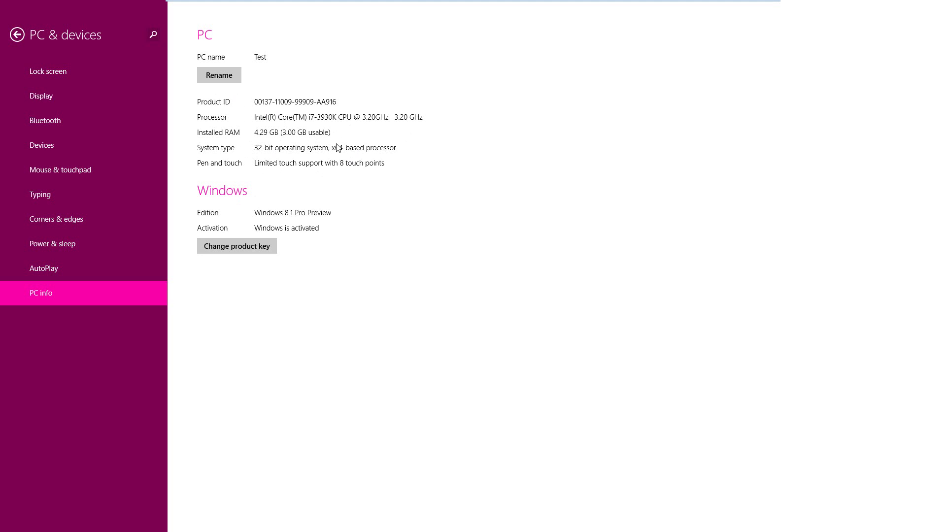
{"action": "left_click", "coordinate": [18, 35]}
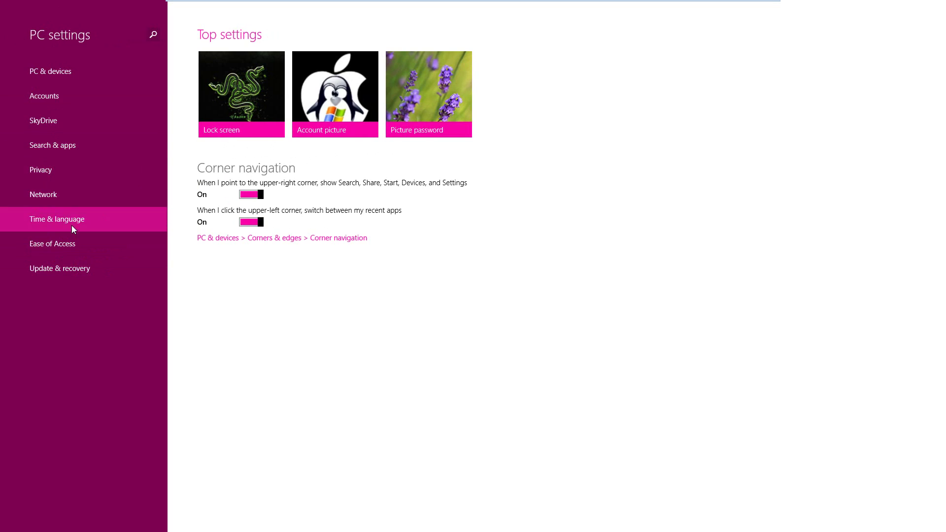
{"action": "left_click", "coordinate": [84, 92]}
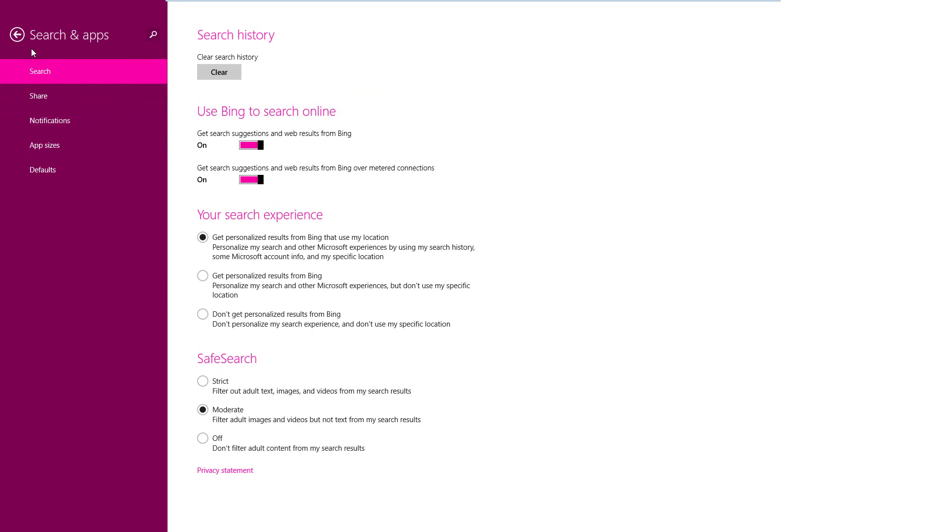
{"action": "left_click", "coordinate": [18, 35]}
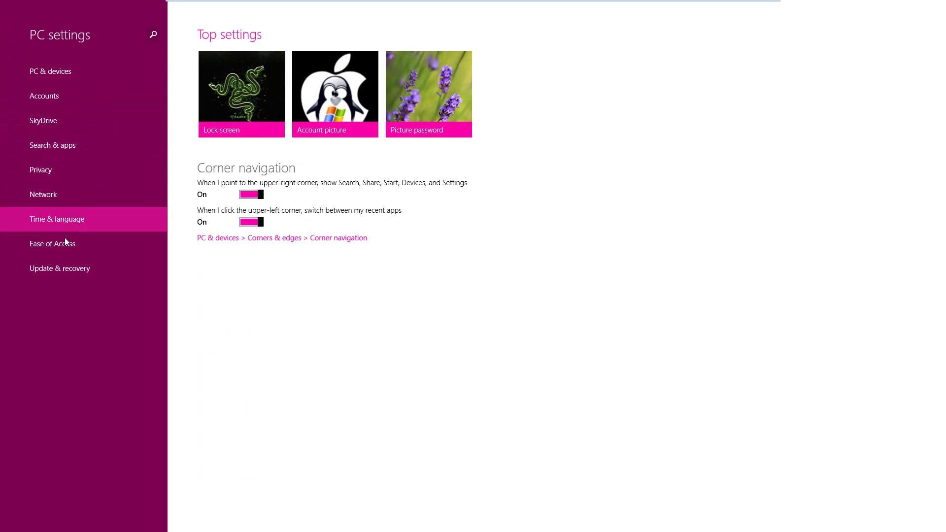
{"action": "left_click", "coordinate": [63, 266]}
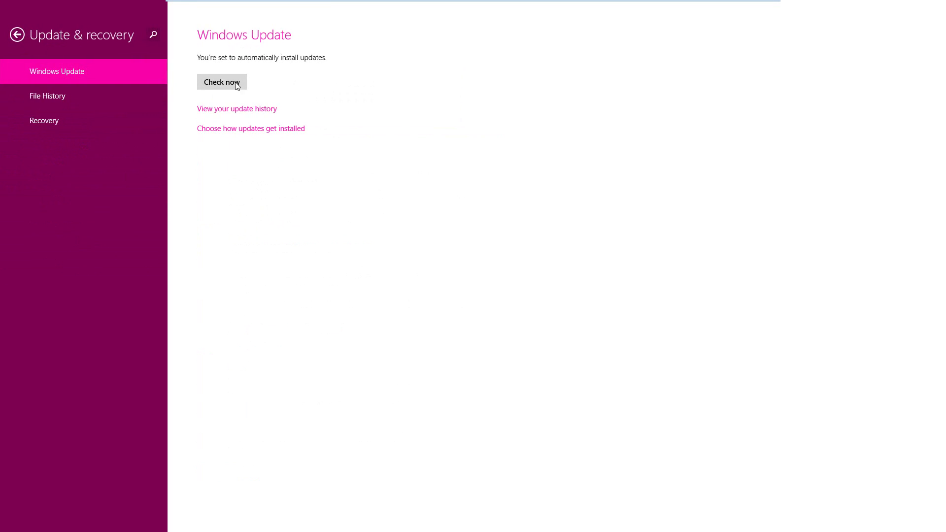
{"action": "left_click", "coordinate": [67, 122]}
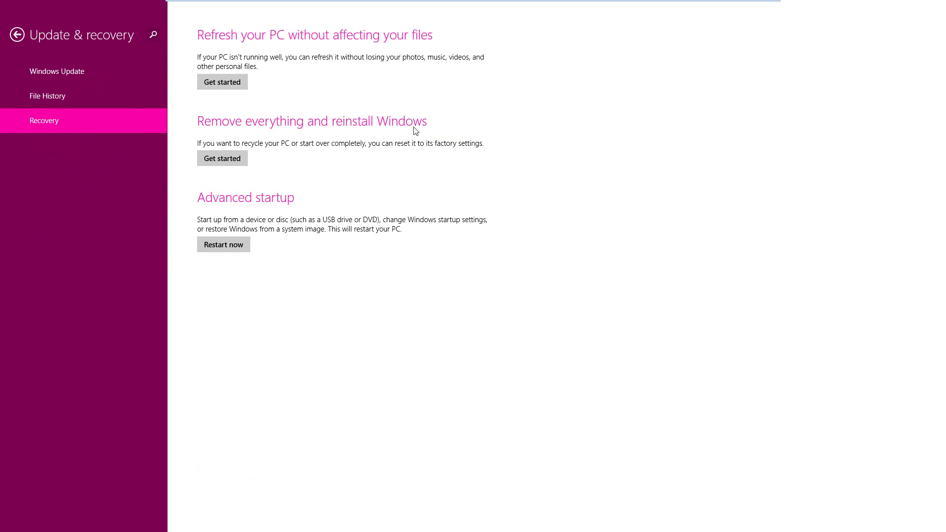
{"action": "left_click", "coordinate": [24, 35]}
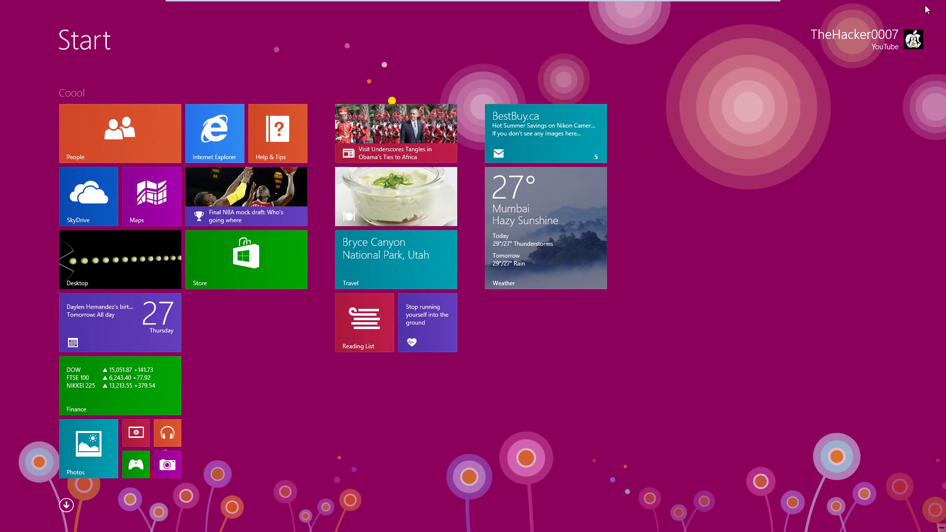
Step: Check the account menu, then search for 'y' with the scope left at Everywhere
{"action": "left_click", "coordinate": [892, 40]}
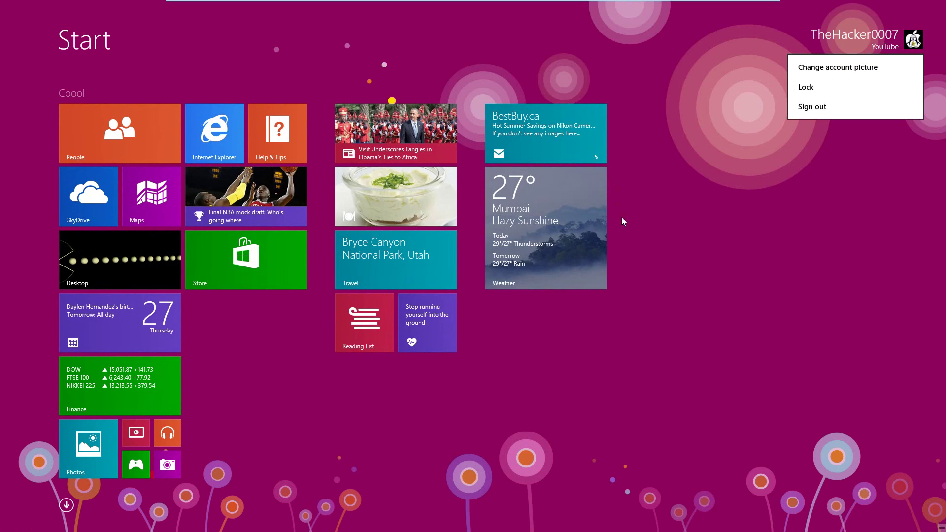
{"action": "left_click", "coordinate": [606, 359]}
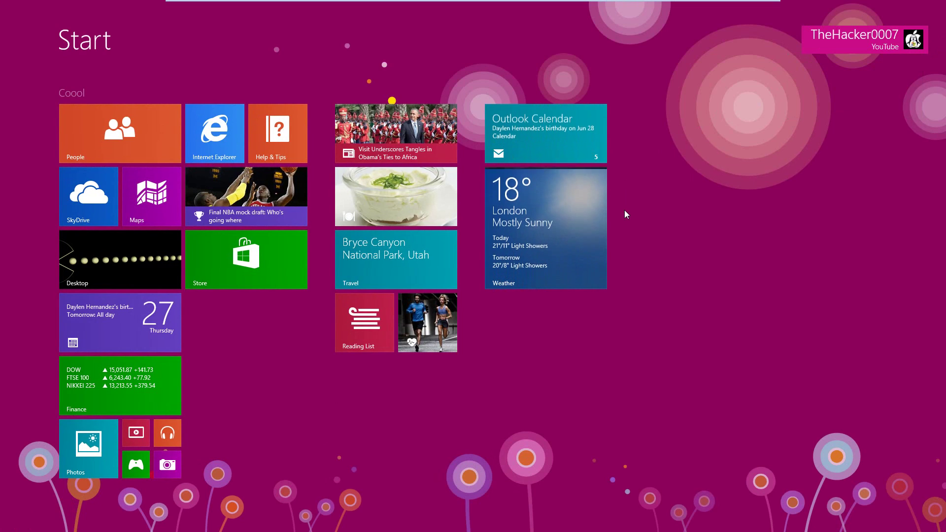
{"action": "type", "text": "y"}
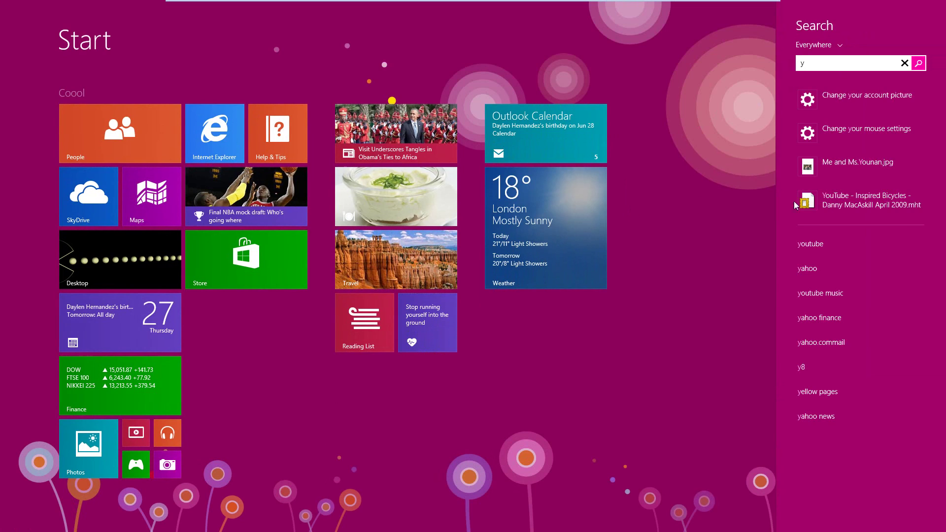
{"action": "left_click", "coordinate": [828, 43]}
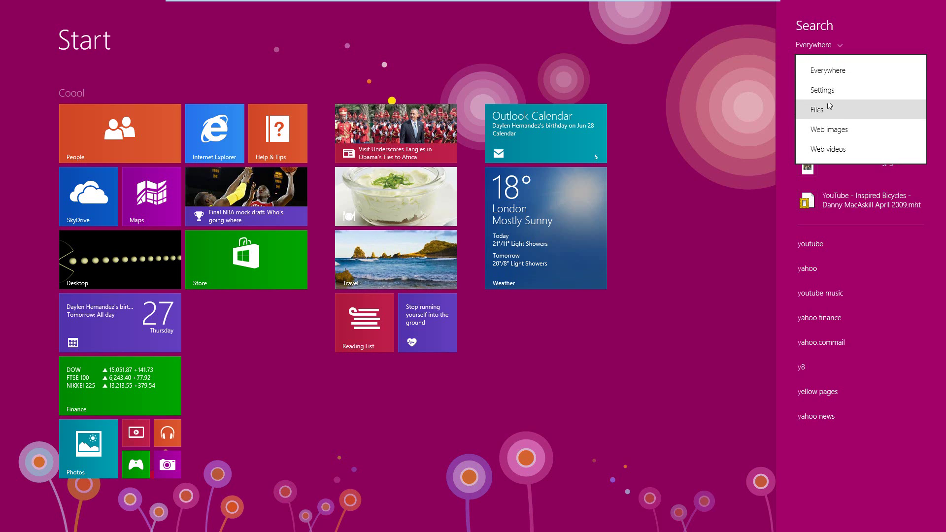
{"action": "left_click", "coordinate": [851, 37]}
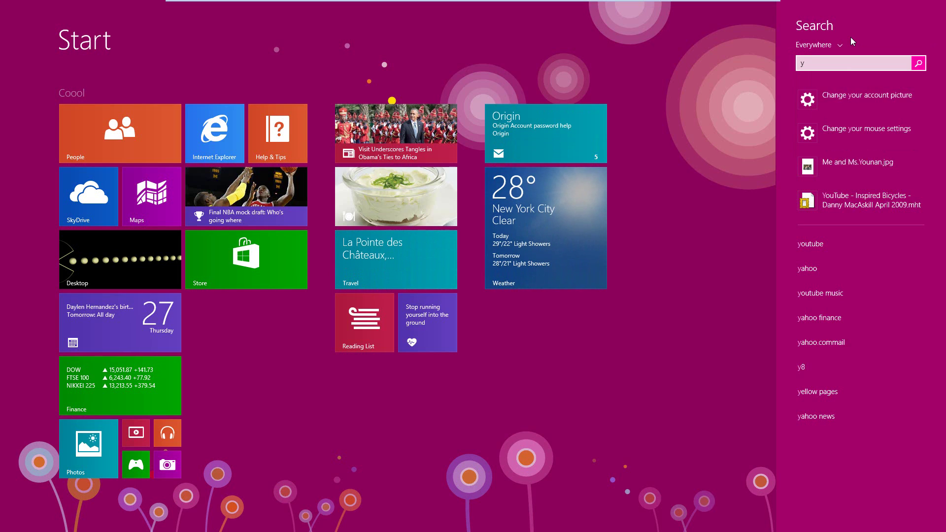
Step: Finish the 'youtube' search and open youtube.com in full-screen Internet Explorer
{"action": "type", "text": "outube"}
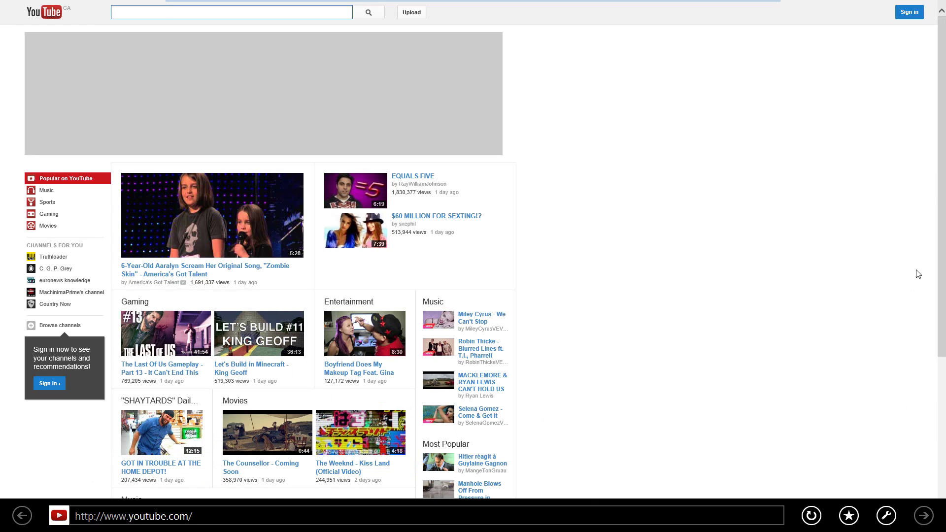
{"action": "mouse_move", "coordinate": [849, 4]}
Step: Return from YouTube to the Start screen's live tiles with the Windows key
{"action": "key", "text": "super"}
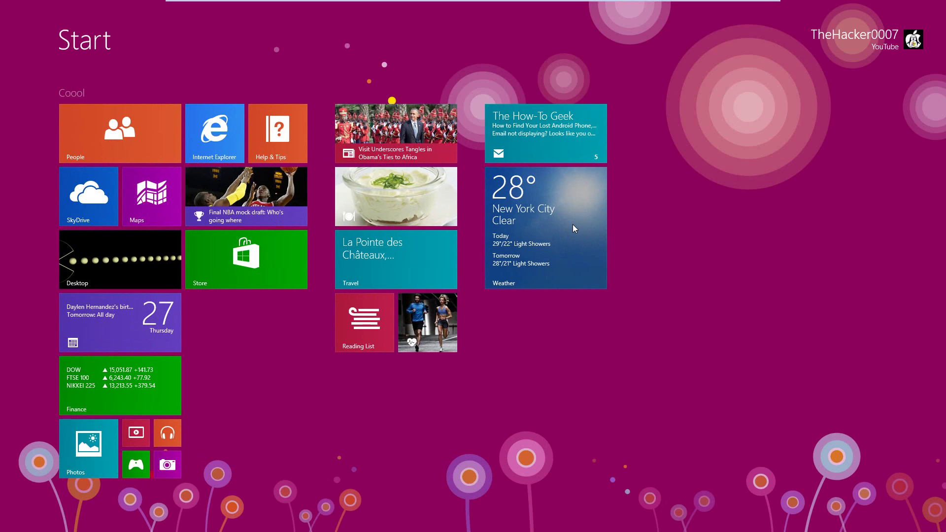